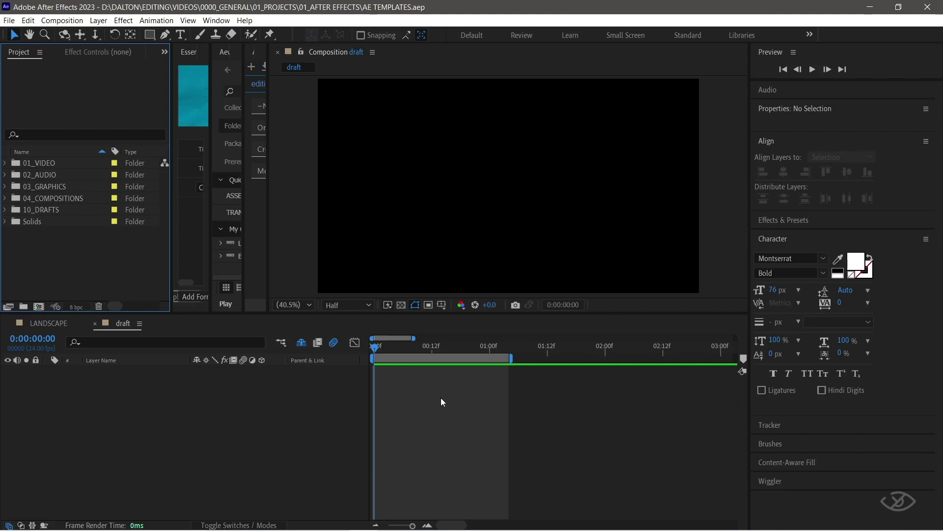
- Create a full-frame solid named BG in dark blue 033F67
left_click(98, 20)
mouse_move(145, 33)
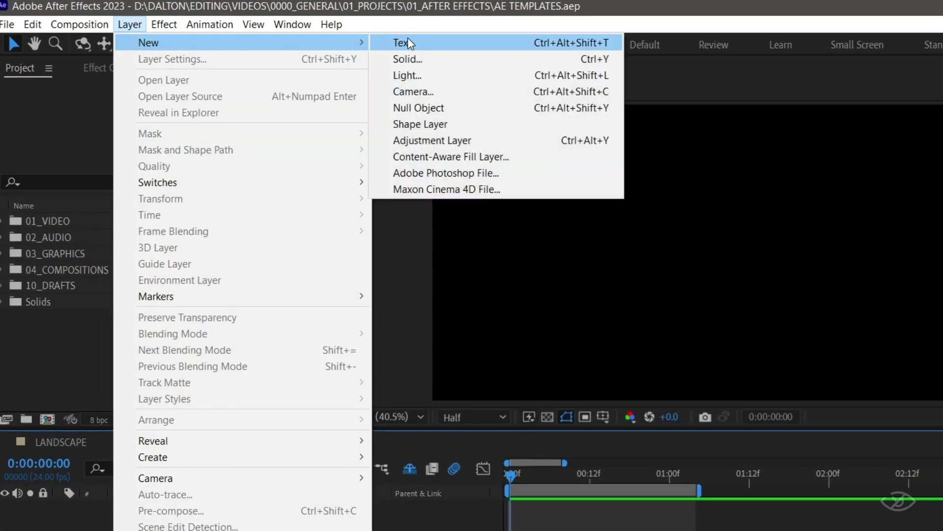
left_click(408, 59)
type("BG")
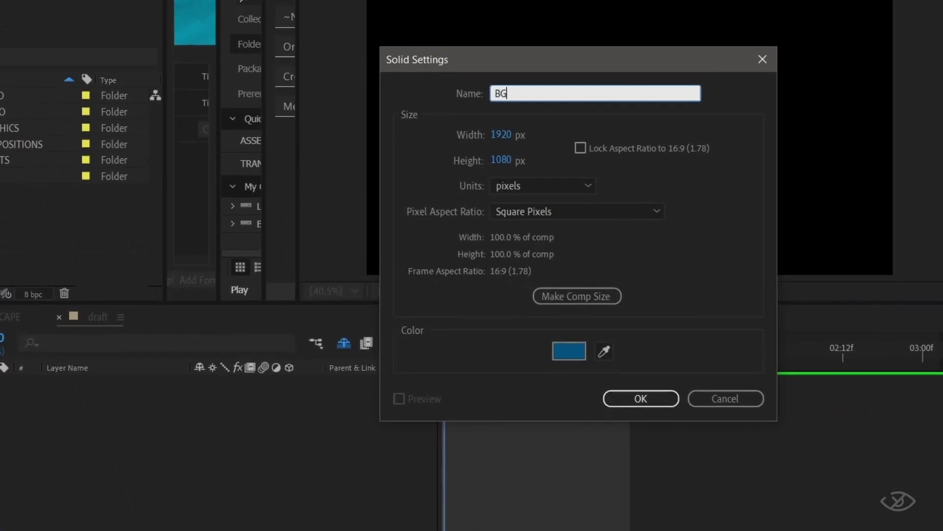
left_click(569, 350)
mouse_move(524, 309)
left_mouse_down()
mouse_move(536, 393)
mouse_move(527, 459)
mouse_move(517, 435)
left_mouse_up()
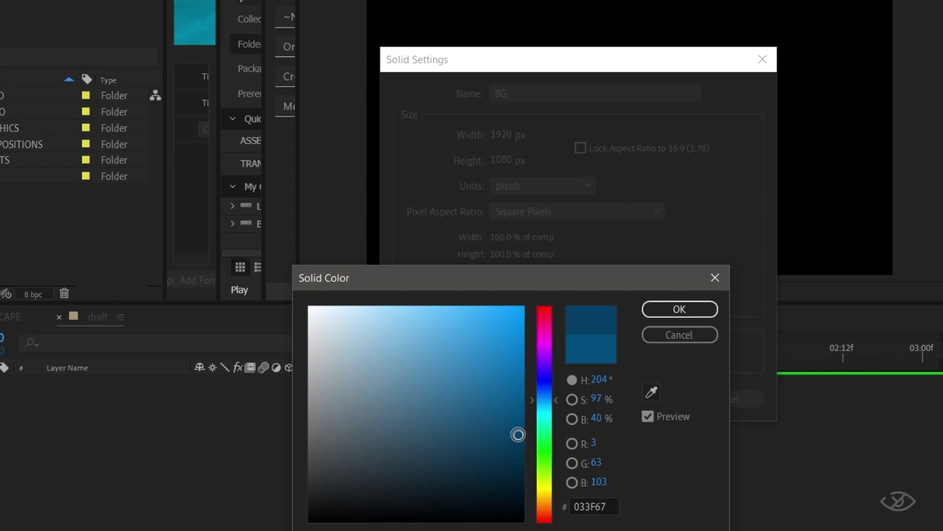
left_click(680, 310)
left_click(634, 397)
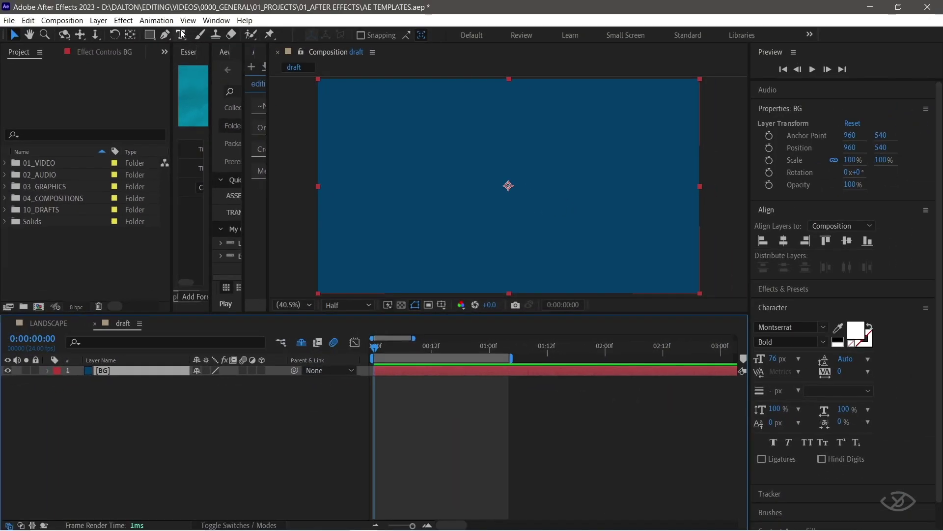
- Add a text layer reading BOUNCY TEXT in the composition
left_click(182, 34)
left_click(423, 181)
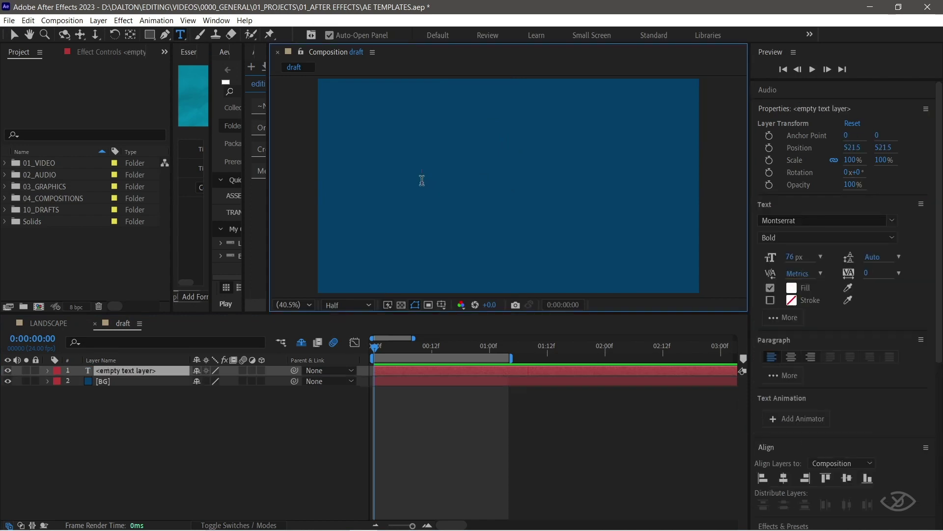
type("BOUNCY")
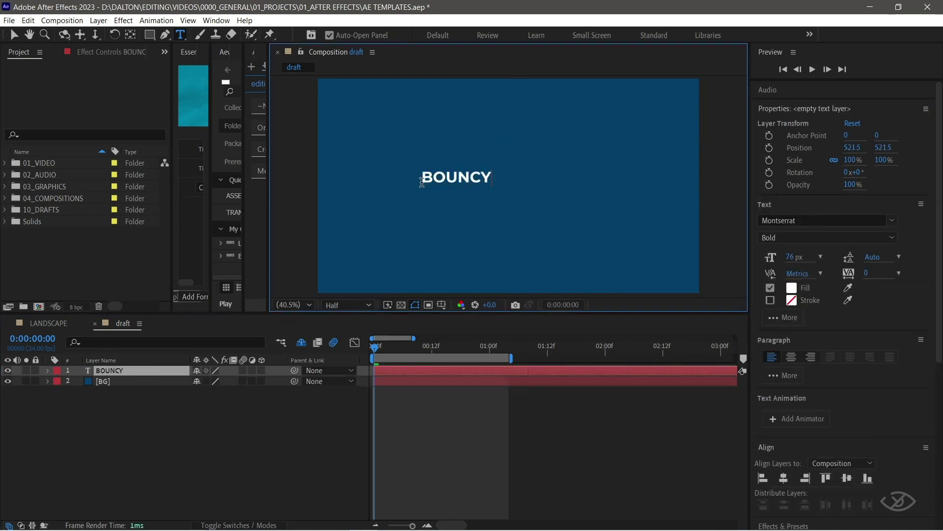
type(" TEXT")
left_click(414, 432)
- Scale the BOUNCY TEXT layer up to 146%
left_click(411, 371)
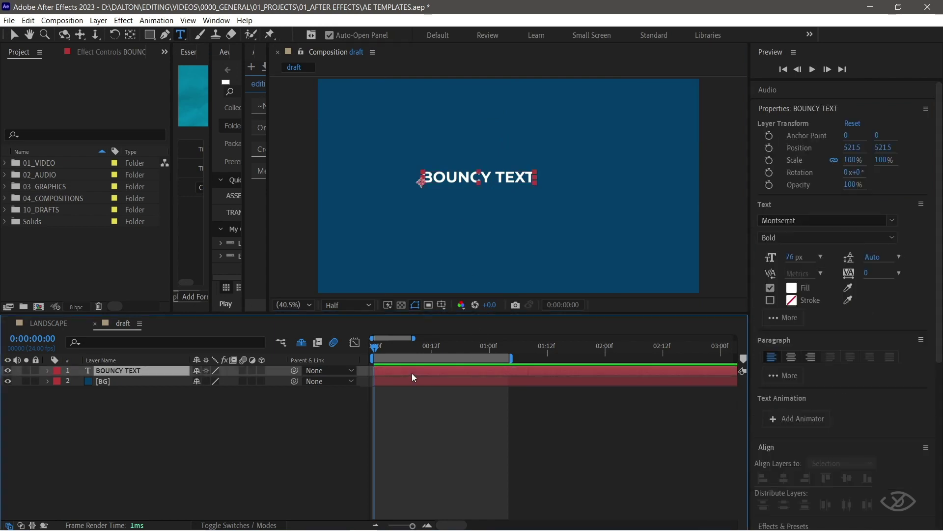
key("s")
left_click_drag(225, 382, 257, 385)
left_click(439, 421)
- Centre the text horizontally and vertically in the composition
left_click(406, 369)
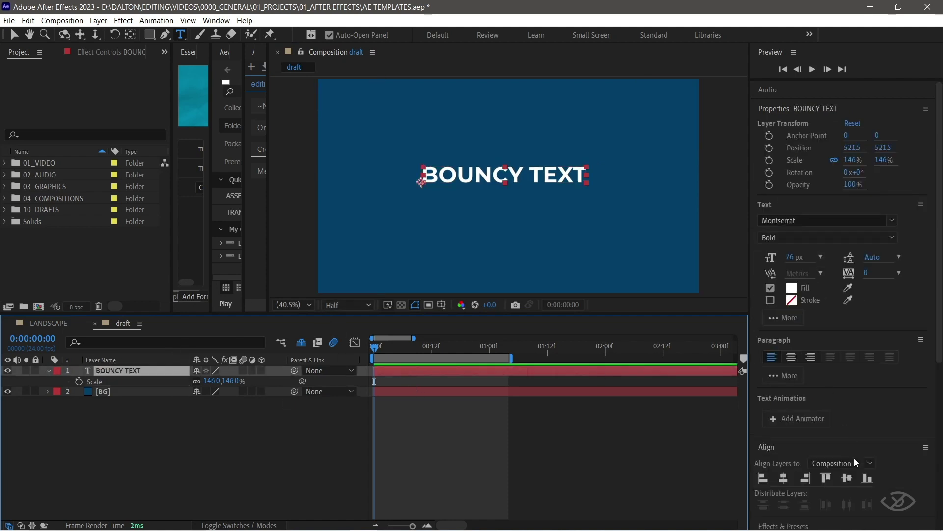
left_click(784, 478)
left_click(846, 479)
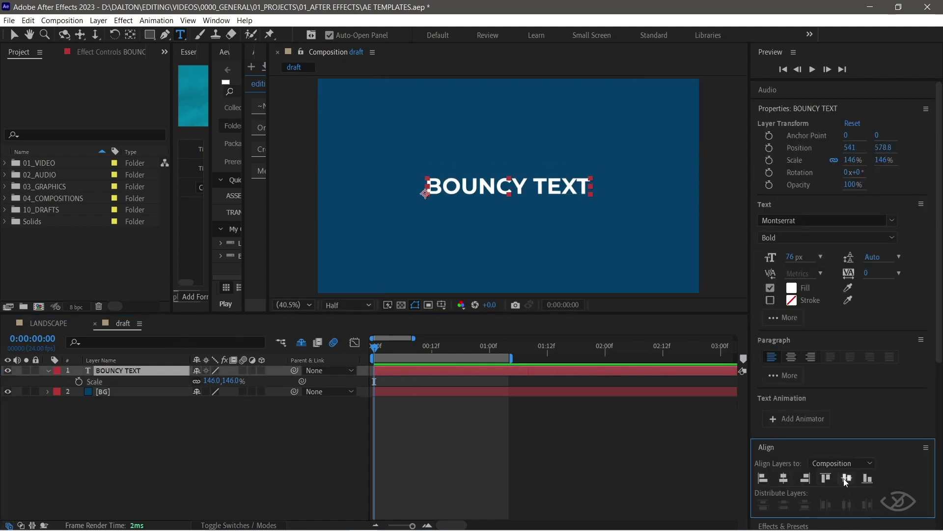
left_click(476, 437)
left_click(401, 371)
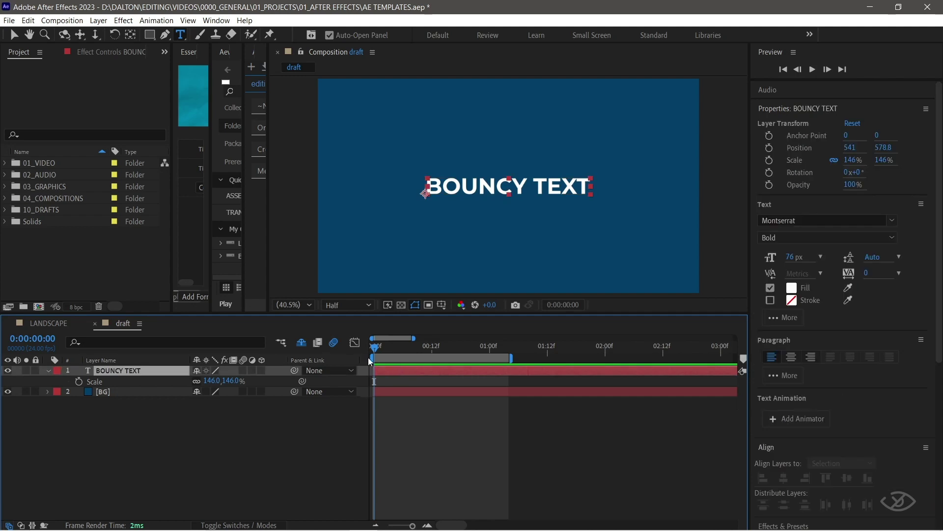
- Add a Scale animator to the text and rename it SCALE
left_click(48, 370)
left_click(48, 371)
left_click(283, 382)
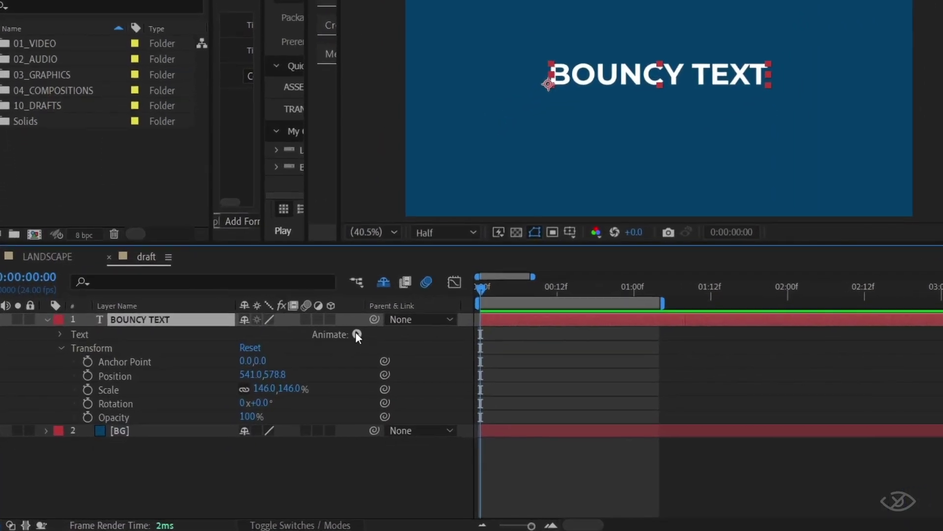
left_click(424, 98)
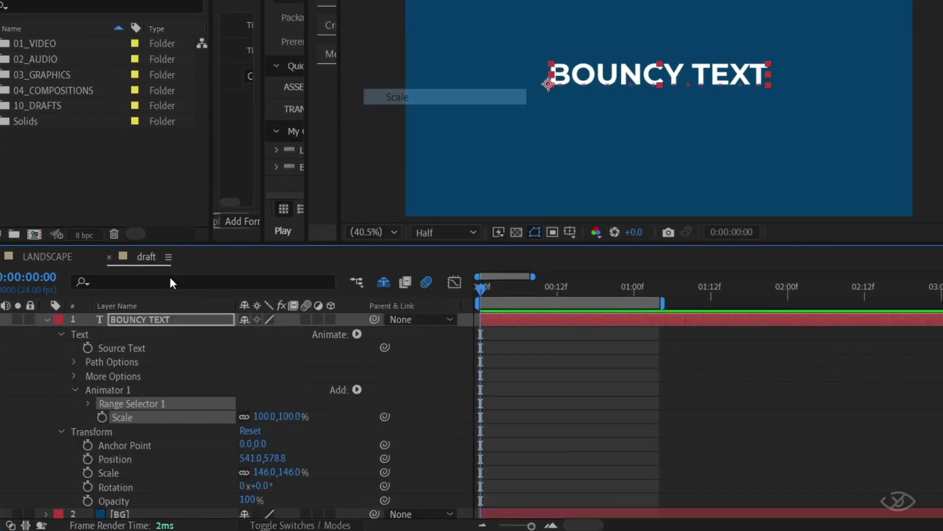
left_click(108, 389)
right_click(107, 388)
left_click(158, 318)
key("BackSpace")
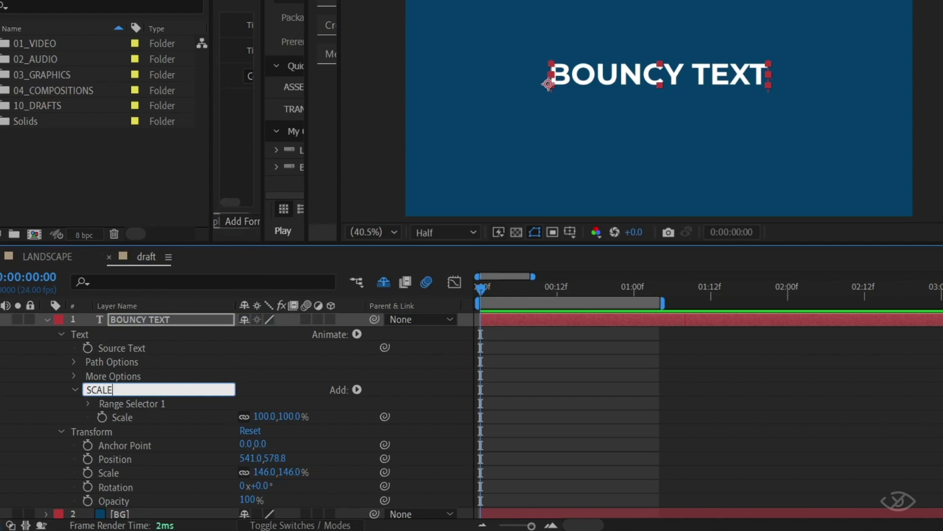
key("Return")
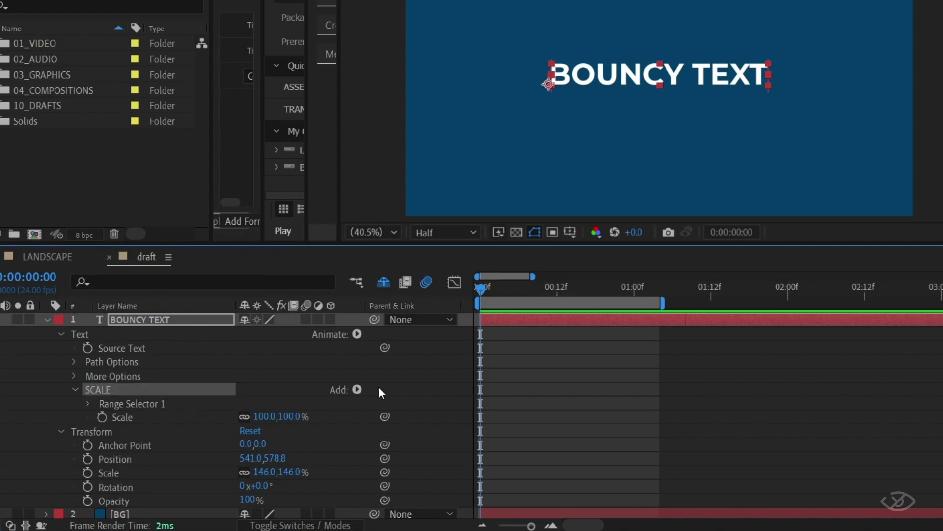
- Set Range Selector 1 to Start 23% and End 51%
left_click(87, 404)
left_click(104, 459)
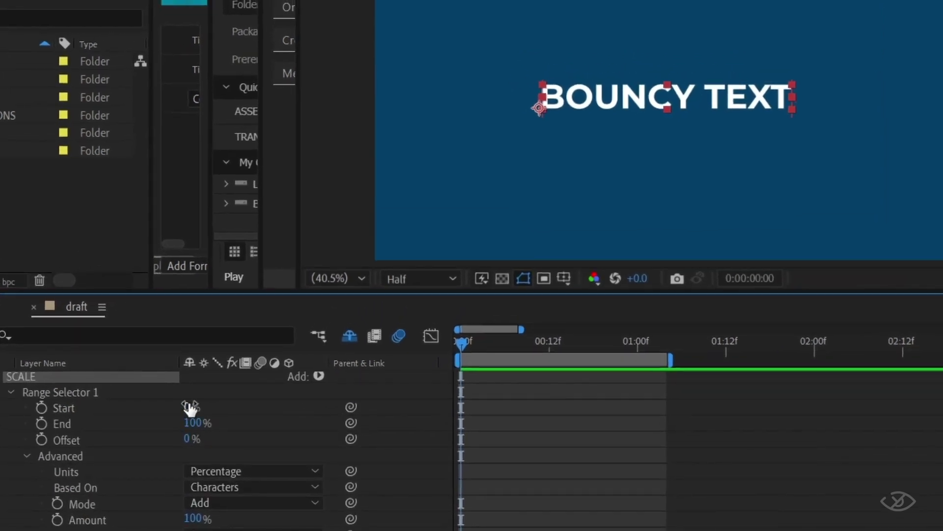
scroll(192, 413, "up", 2)
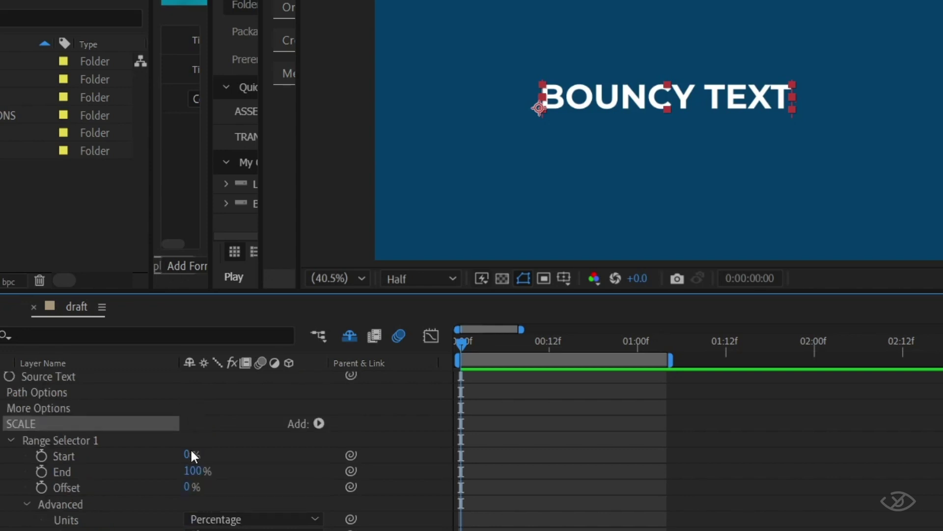
left_click_drag(195, 450, 241, 475)
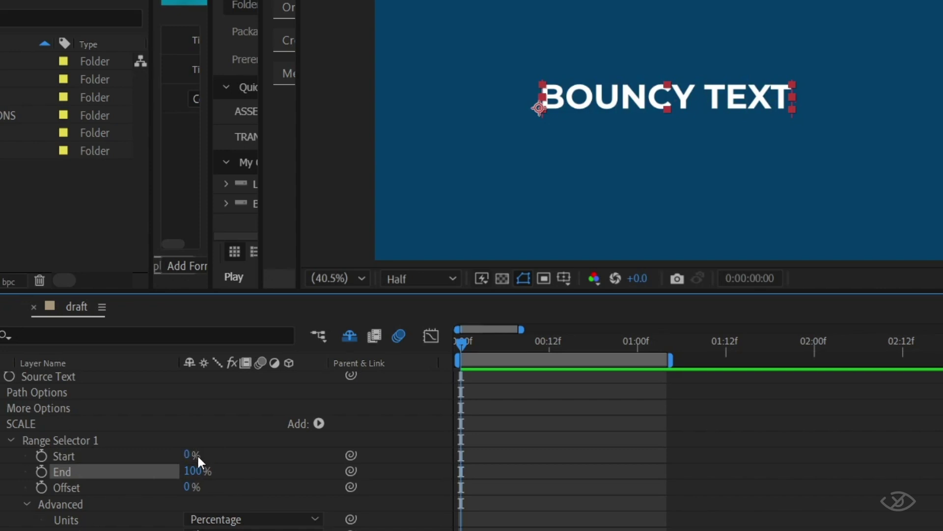
left_click_drag(187, 453, 90, 473)
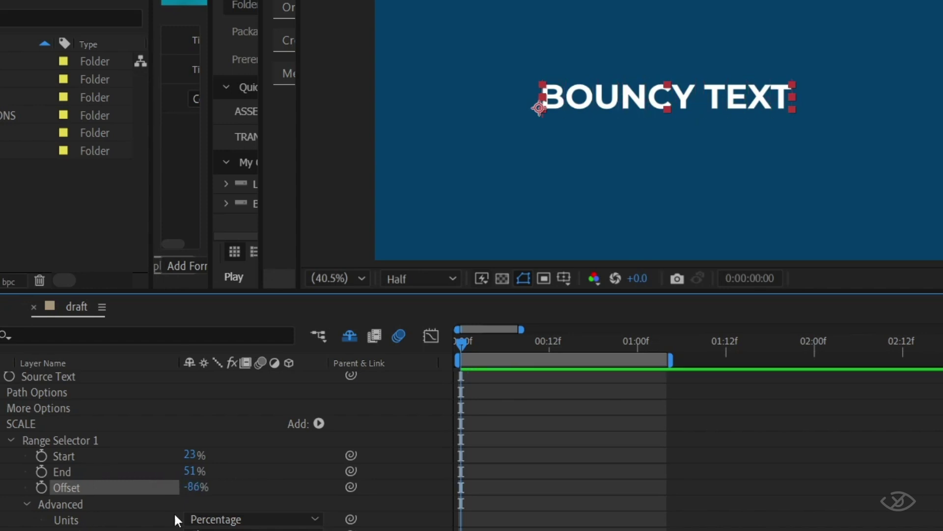
- Keyframe the range Offset from -59% at frame 0 to 100% at frame 22
left_click_drag(196, 487, 222, 489)
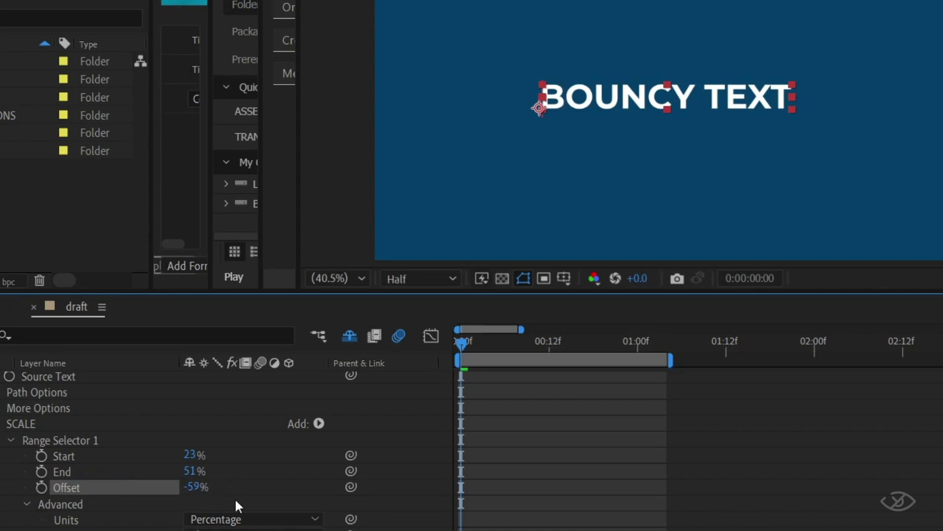
left_click(41, 487)
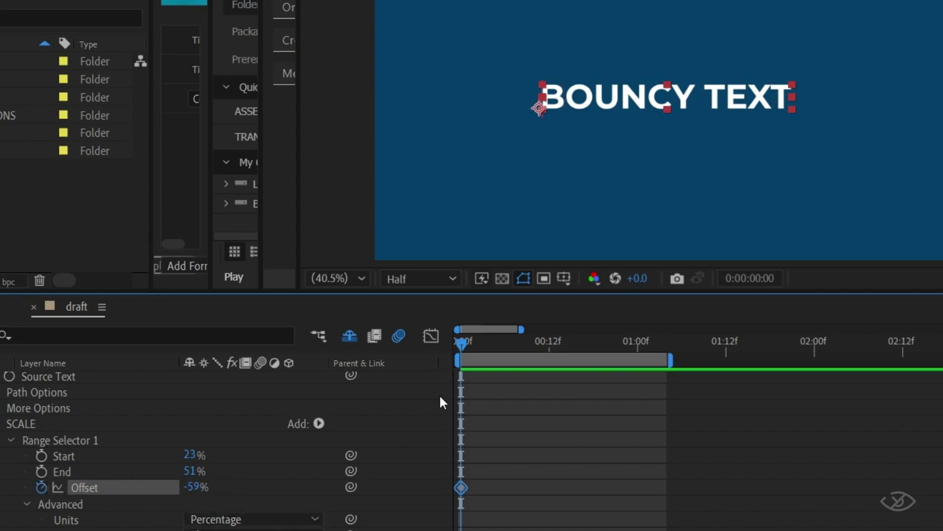
left_click_drag(452, 351, 624, 353)
left_click_drag(201, 489, 356, 481)
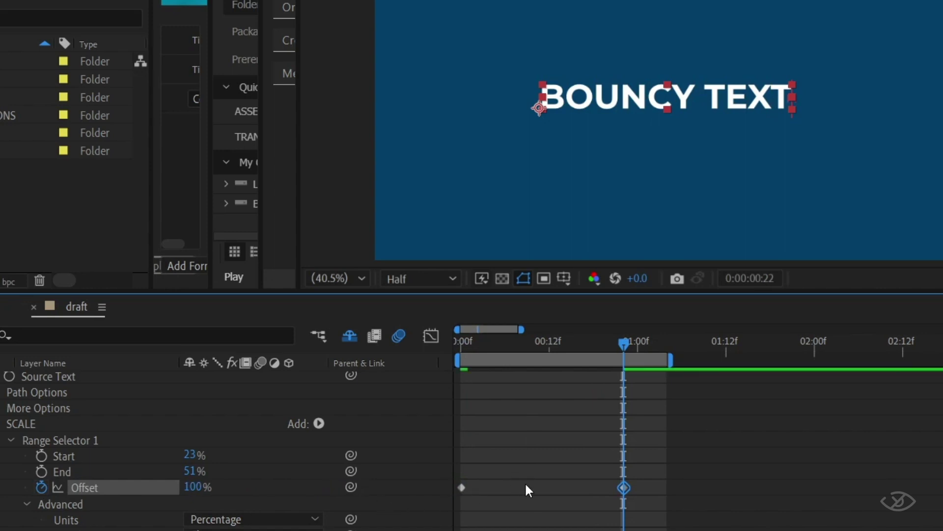
- Save the project and return the playhead to an early frame
key("ctrl+s")
left_click_drag(615, 340, 506, 357)
scroll(556, 444, "down", 3)
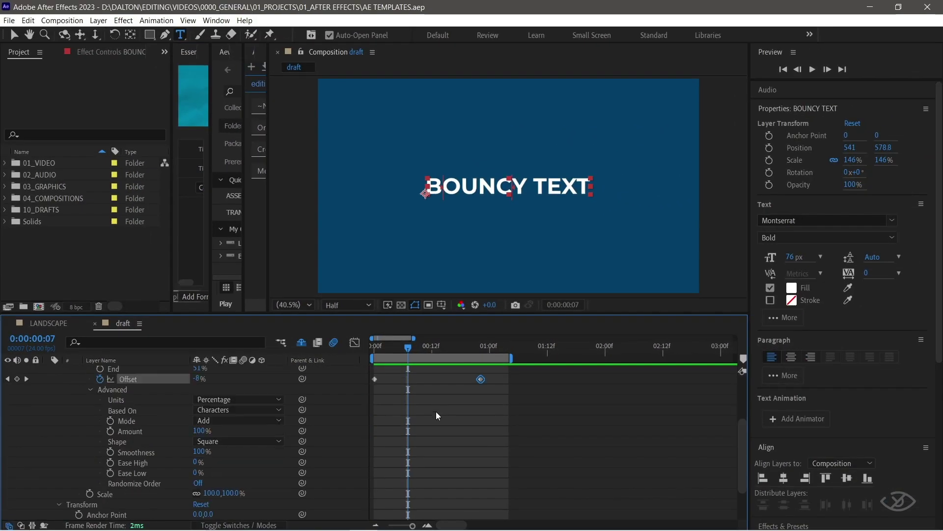
scroll(436, 429, "down", 2)
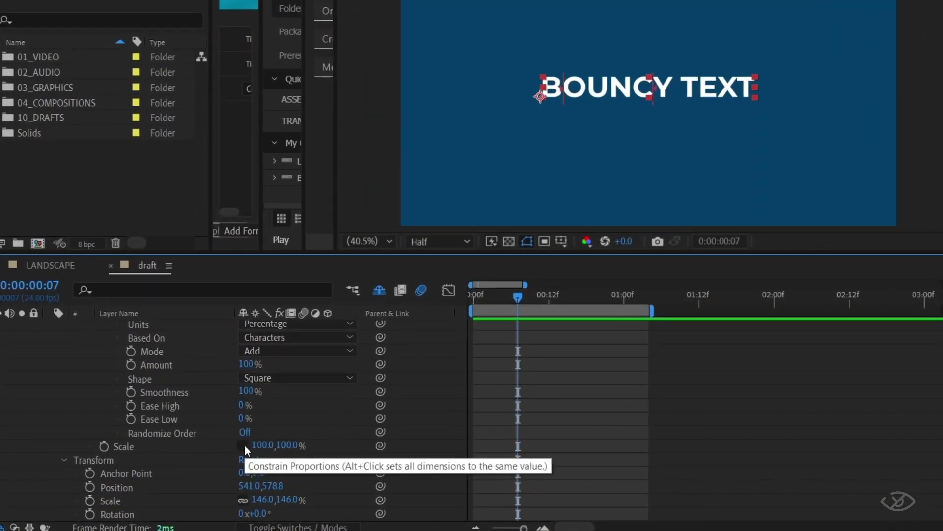
- Unlink the SCALE animator's Scale, stretch height to 230%, and preview the bounce
left_click(243, 444)
left_click_drag(286, 447, 387, 443)
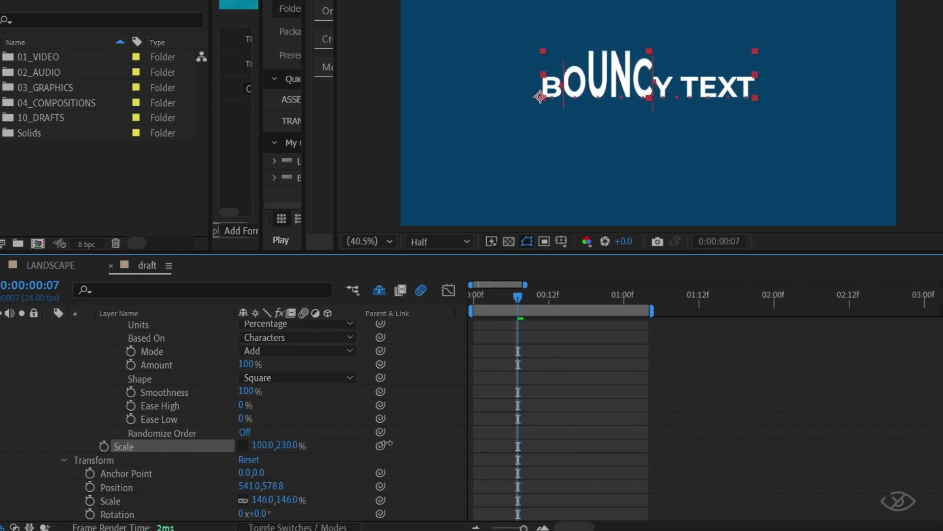
left_click_drag(518, 293, 470, 294)
key("space")
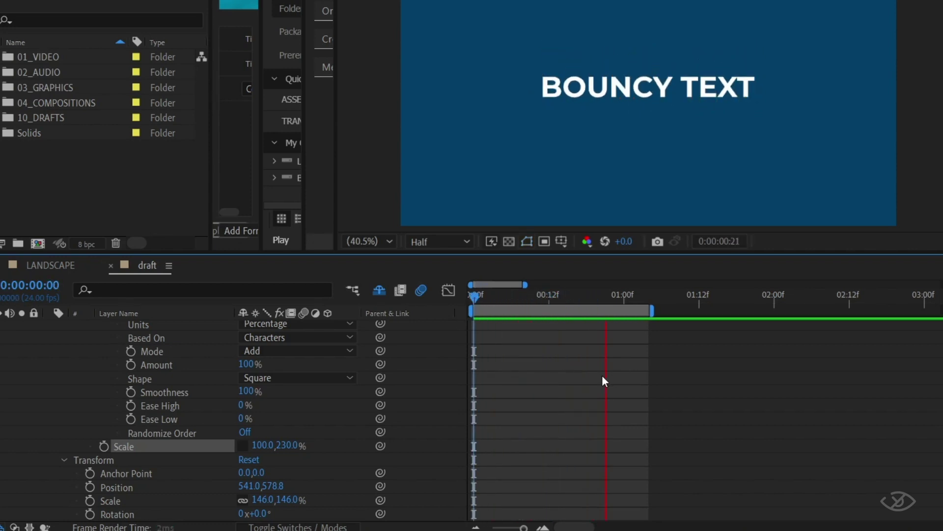
- Try adjusting the animator's Amount, leaving it at 100%
left_click_drag(579, 295, 525, 295)
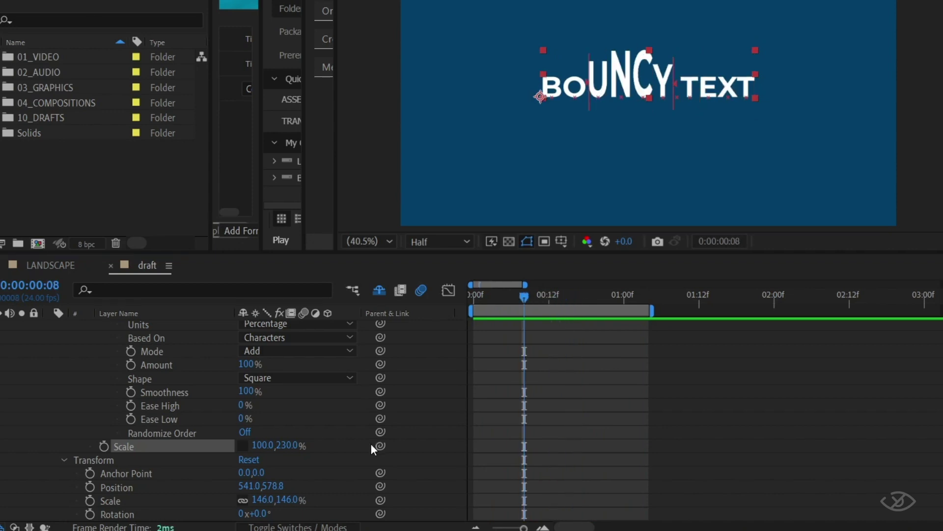
scroll(435, 437, "up", 2)
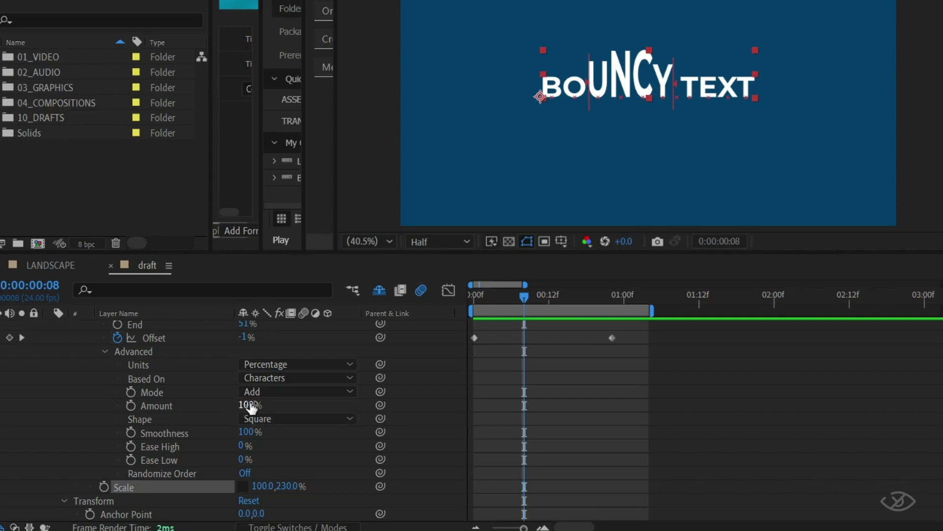
left_click_drag(250, 405, 353, 427)
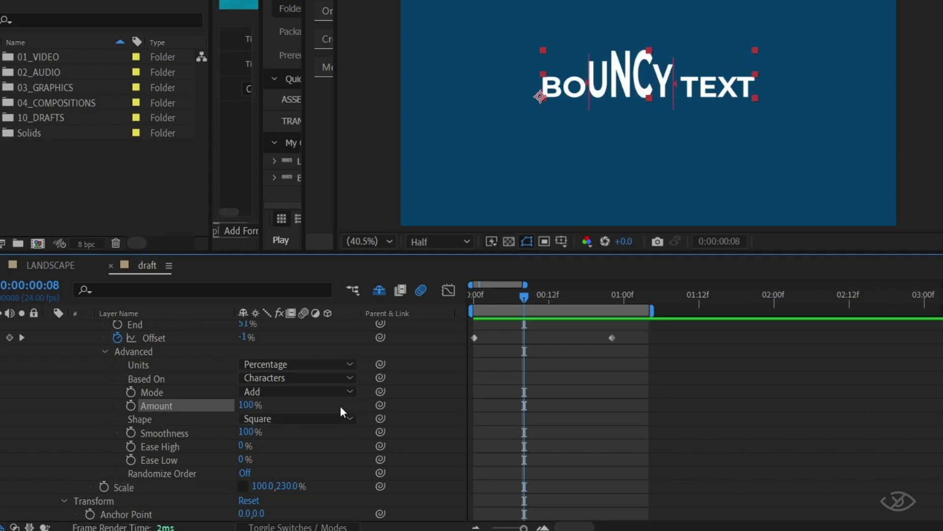
- Try Words and Lines, then base Range Selector 1 on Characters
left_click(318, 381)
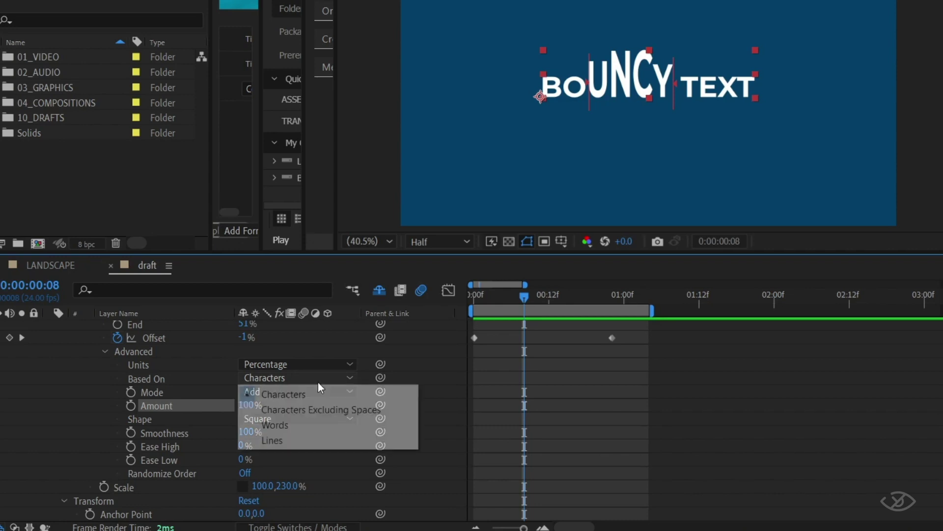
left_click(295, 426)
left_click_drag(517, 293, 531, 310)
left_click(293, 379)
left_click(290, 439)
mouse_move(531, 292)
left_mouse_down()
mouse_move(480, 297)
mouse_move(610, 299)
mouse_move(527, 303)
left_mouse_up()
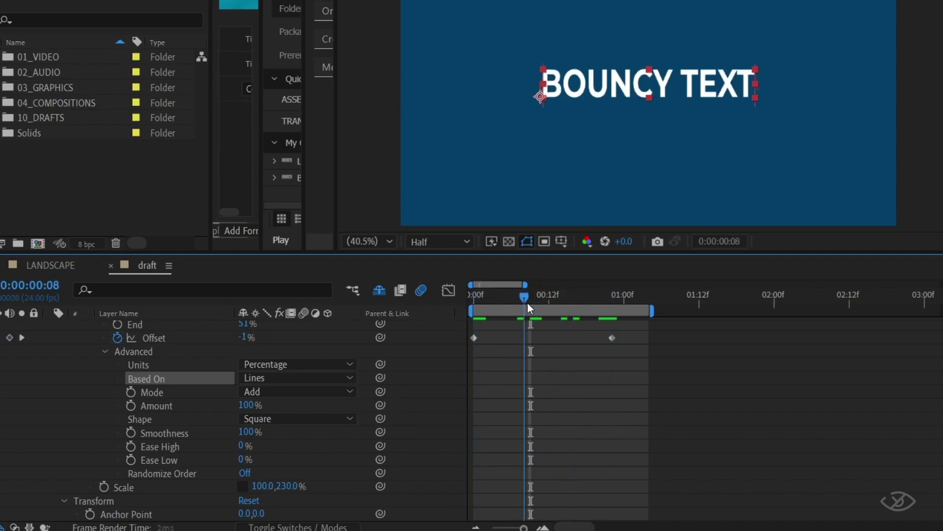
left_click(317, 381)
left_click(300, 393)
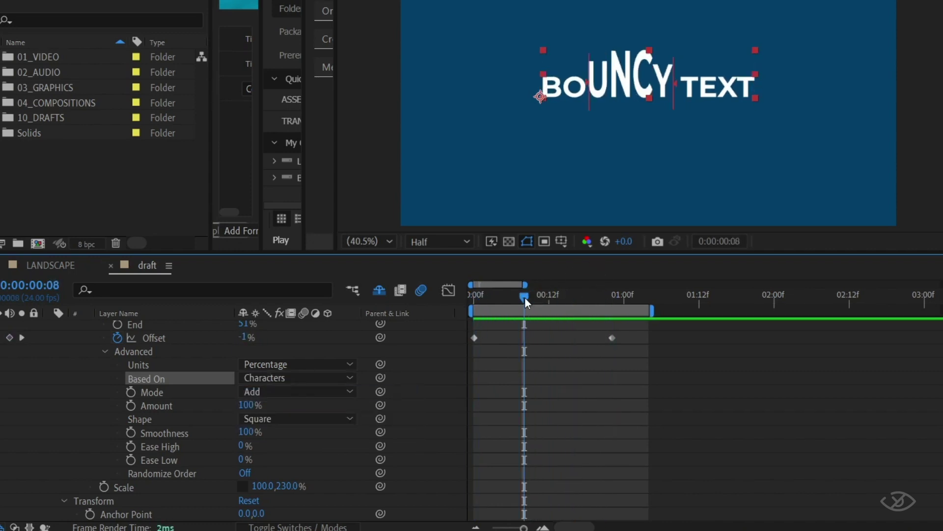
mouse_move(525, 297)
left_mouse_down()
mouse_move(544, 300)
mouse_move(522, 303)
left_mouse_up()
- Try Triangle and Square shapes, settle on Round, and preview
left_click(294, 420)
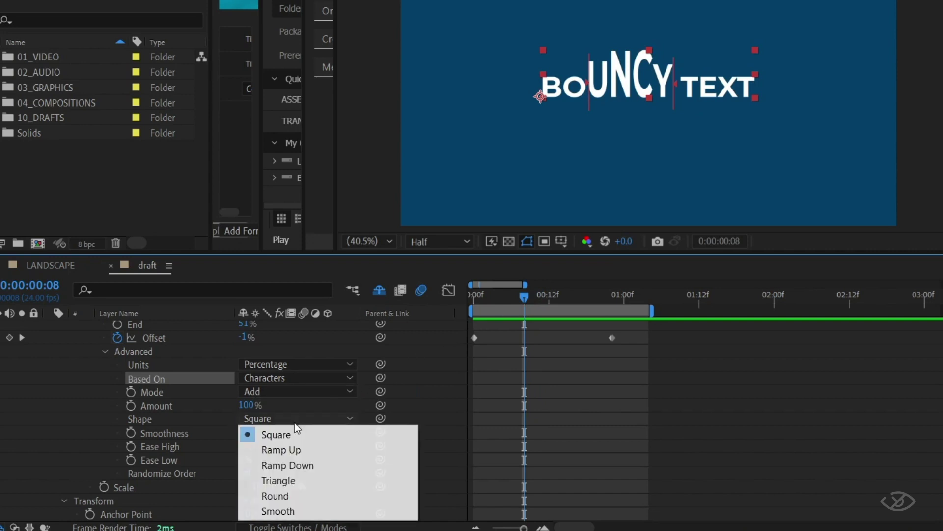
left_click(293, 479)
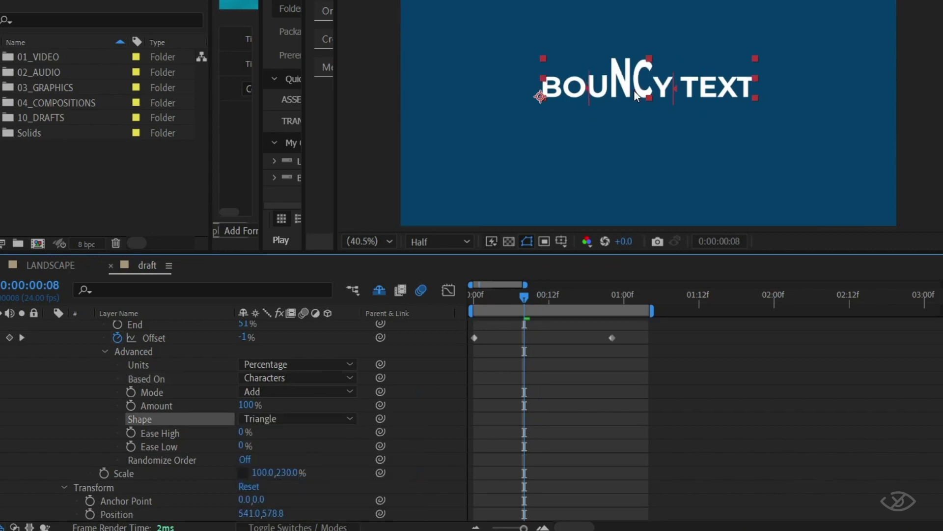
left_click(295, 418)
left_click(290, 495)
left_click(290, 420)
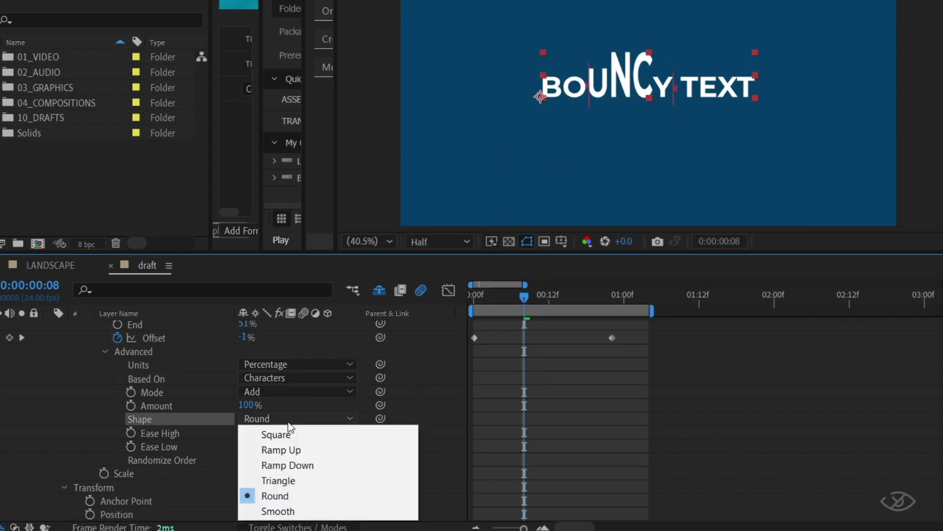
left_click(288, 436)
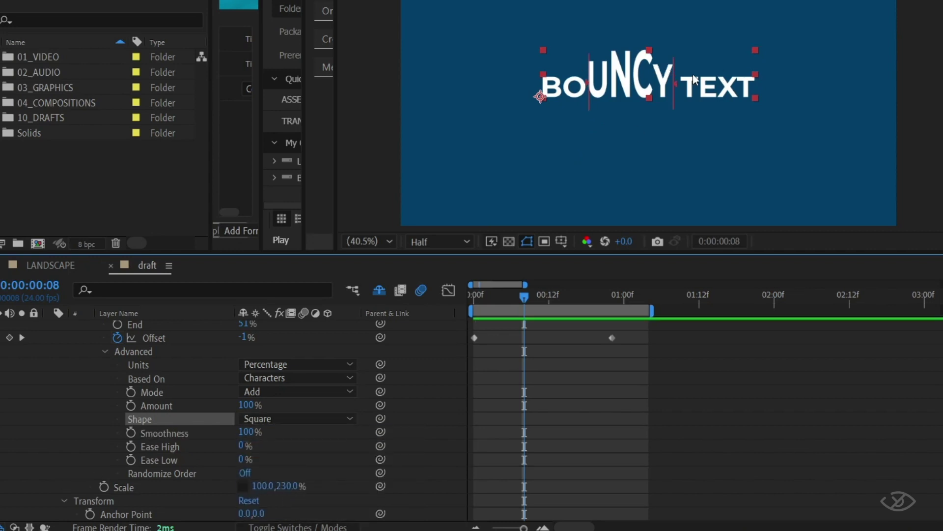
left_click(318, 418)
left_click(334, 496)
key("space")
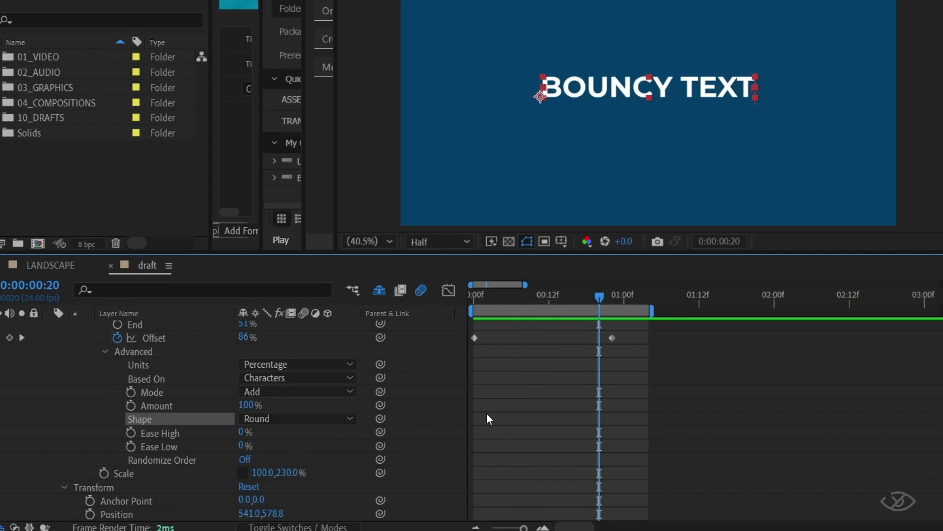
- Set Ease High and Ease Low to 50% and preview the eased bounce
scroll(420, 409, "up", 5)
scroll(420, 409, "down", 8)
scroll(421, 410, "up", 2)
scroll(422, 412, "up", 2)
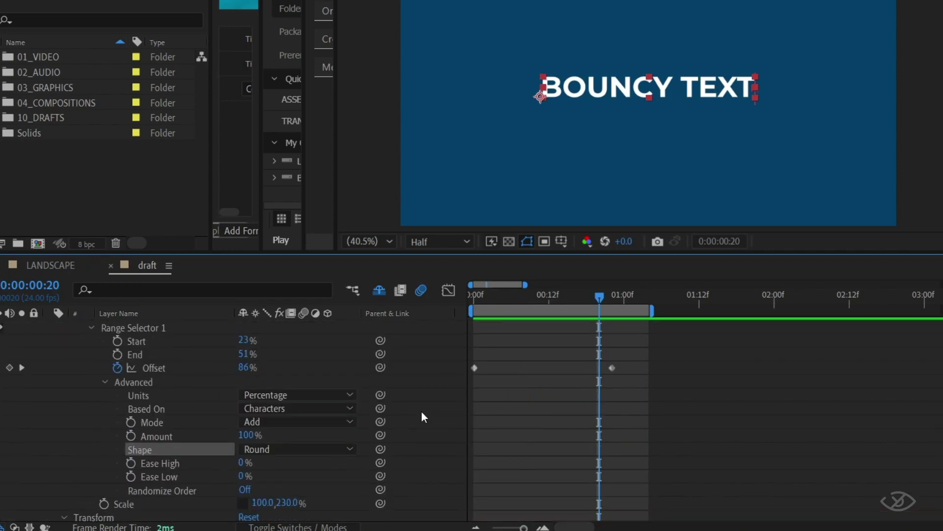
left_click(241, 463)
key("Return")
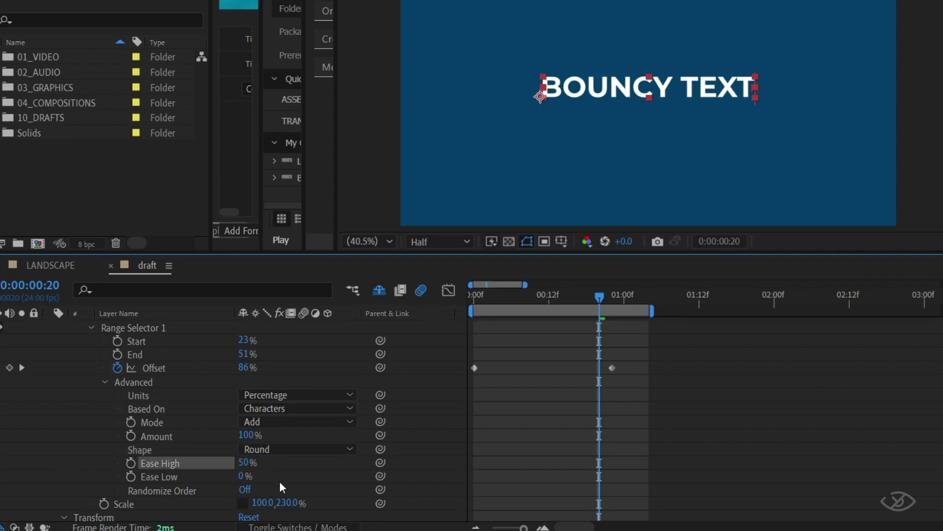
left_click(242, 476)
type("5")
key("Return")
key("space")
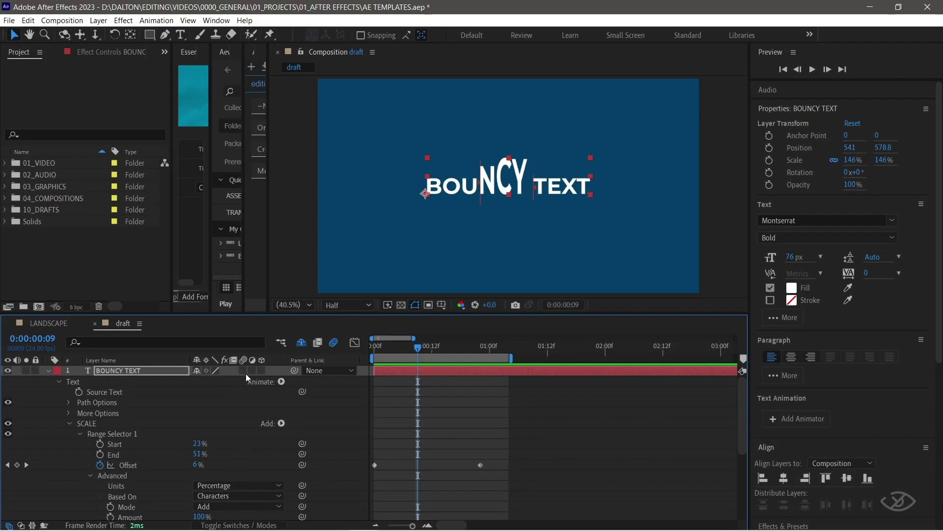
- Turn on motion blur for BOUNCY TEXT and preview the bounce
left_click(244, 371)
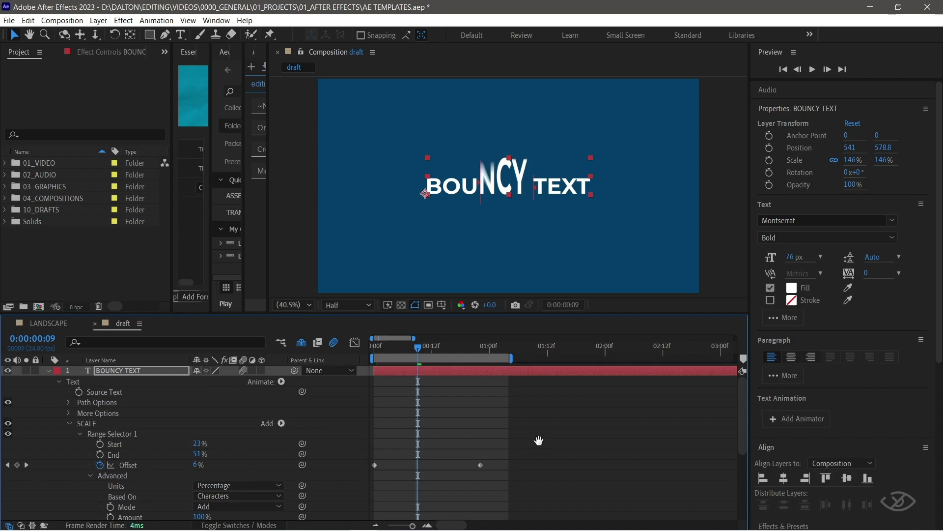
key("space")
key("space")
left_click_drag(418, 346, 393, 338)
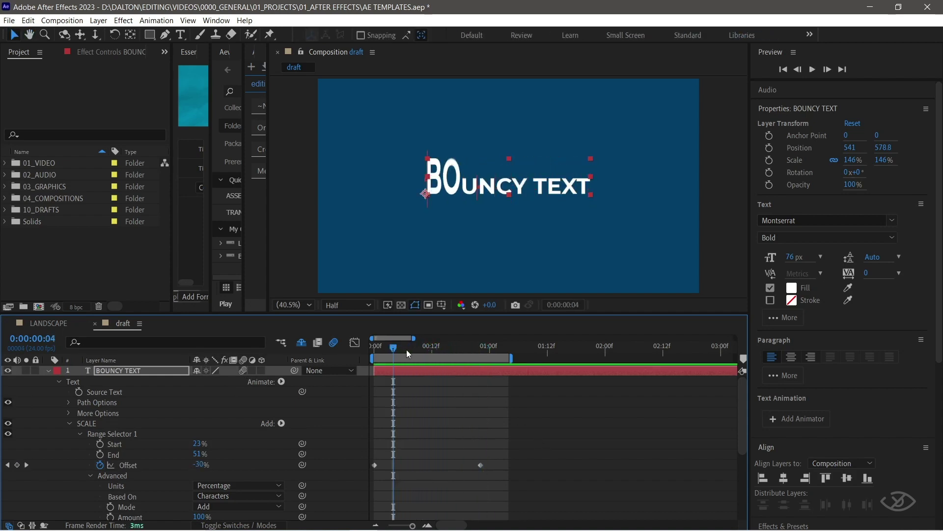
key("space")
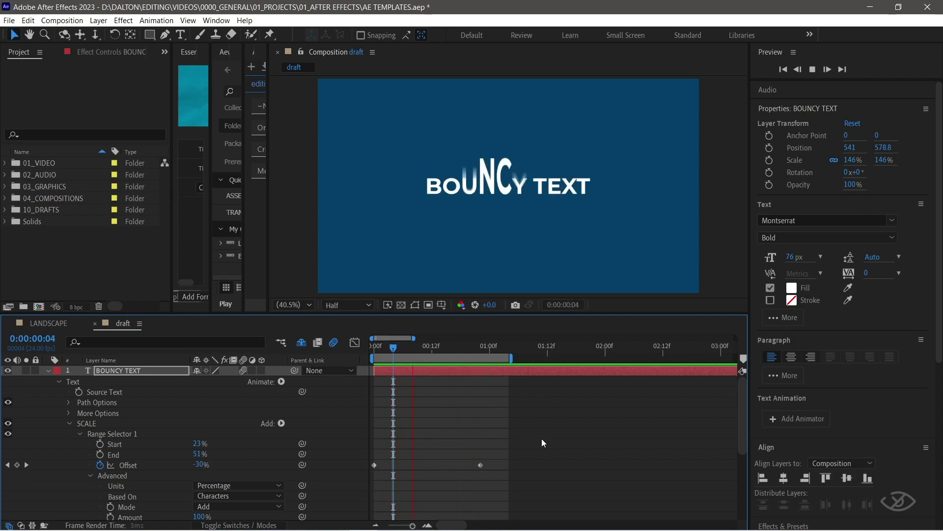
key("space")
key("k")
scroll(456, 409, "down", 2)
left_click_drag(481, 350, 390, 347)
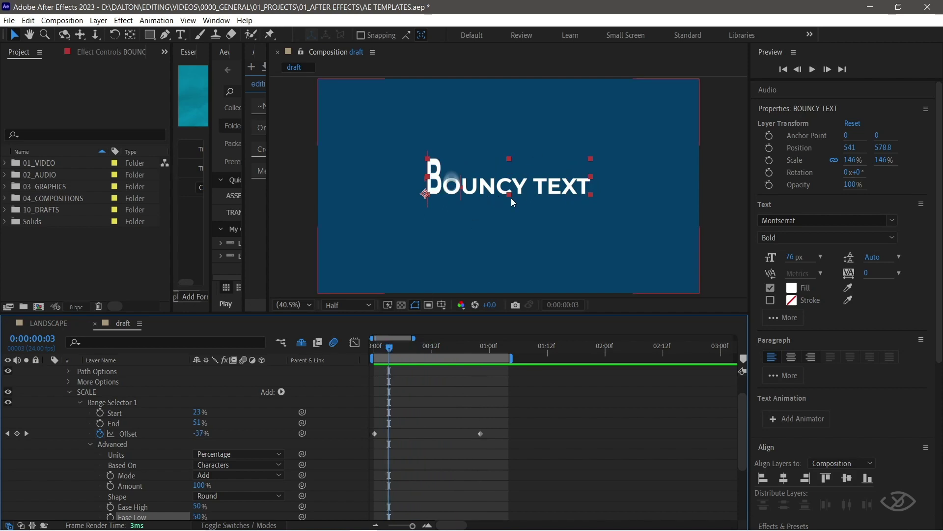
- Save the project
key("ctrl+s")
scroll(448, 349, "down", 3)
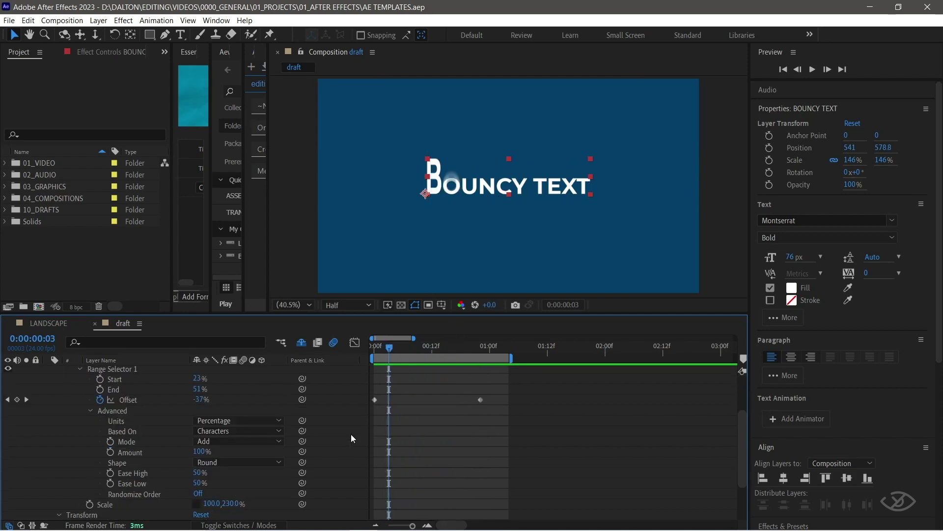
scroll(351, 433, "up", 3)
left_click(283, 419)
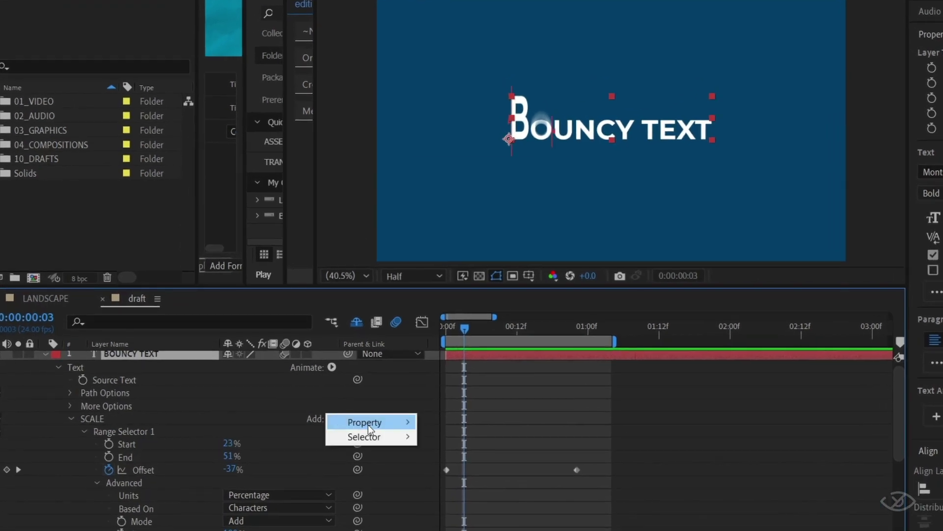
- Add a second range selector to SCALE and expand its Advanced settings
mouse_move(383, 436)
left_click(427, 437)
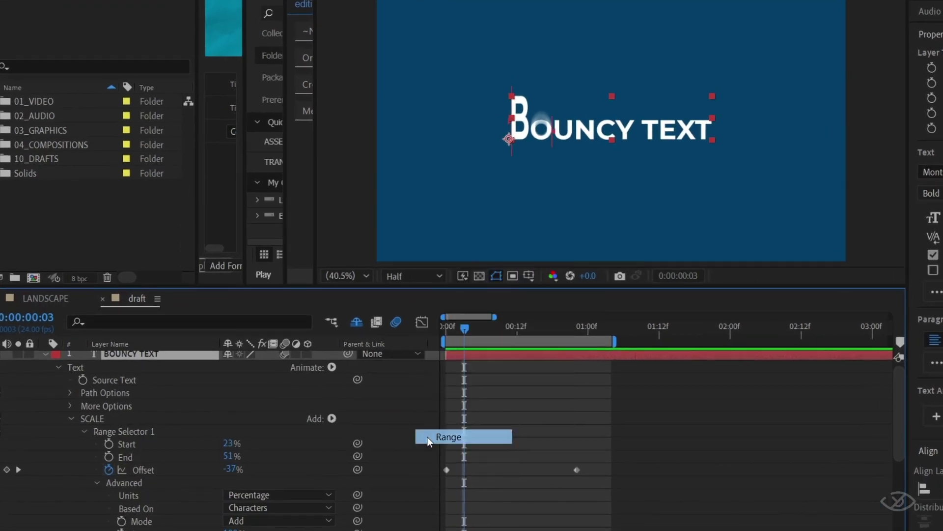
scroll(426, 436, "down", 5)
scroll(84, 496, "down", 3)
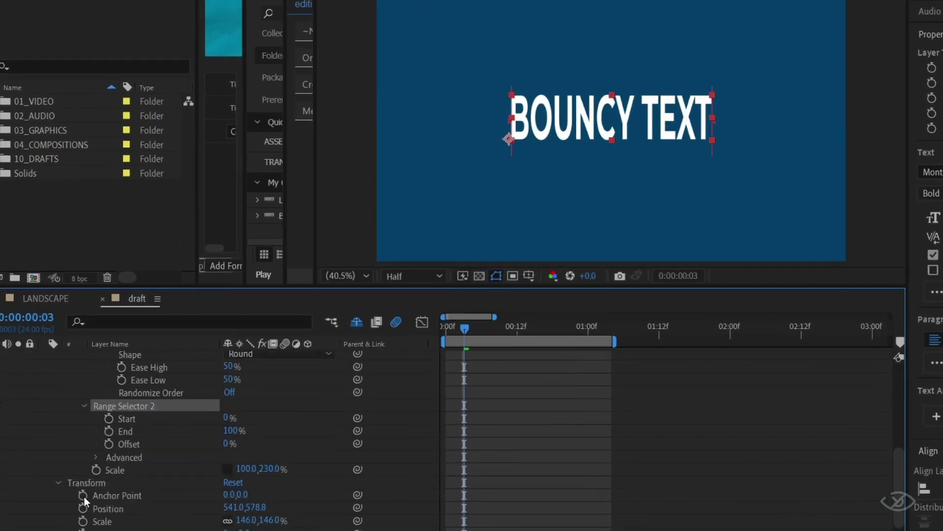
left_click(96, 457)
scroll(392, 408, "up", 3)
scroll(493, 391, "up", 5)
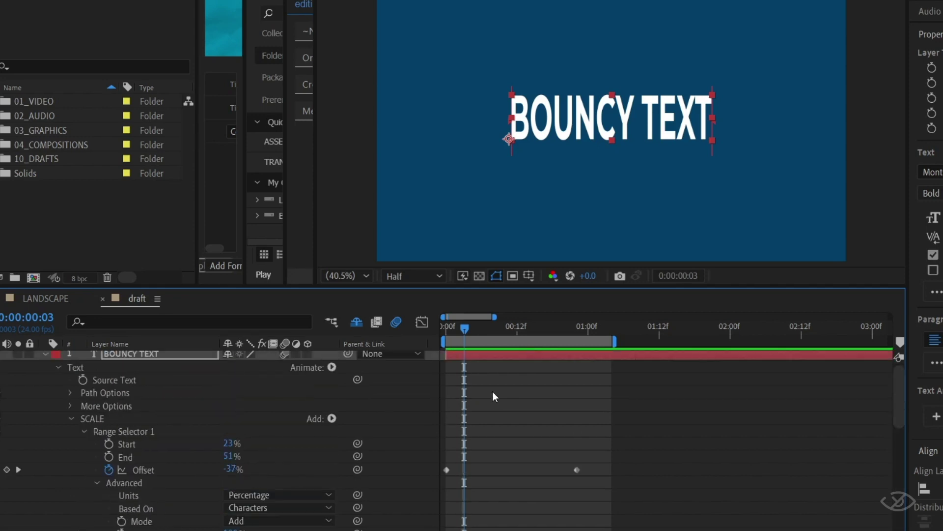
left_click_drag(465, 328, 436, 323)
scroll(482, 427, "down", 3)
scroll(482, 428, "down", 3)
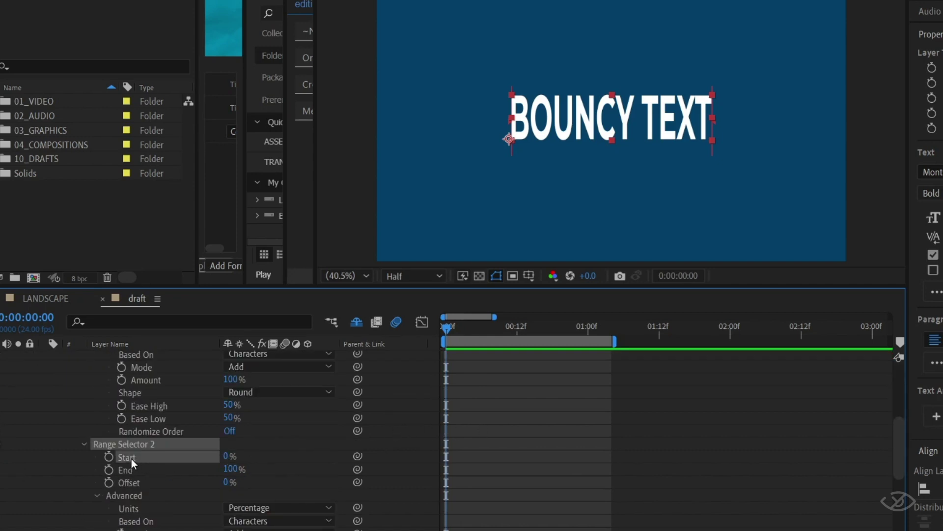
- Set Start, End and Offset keyframes on Range Selector 2 at frame 0
left_click(110, 456)
left_click(110, 470)
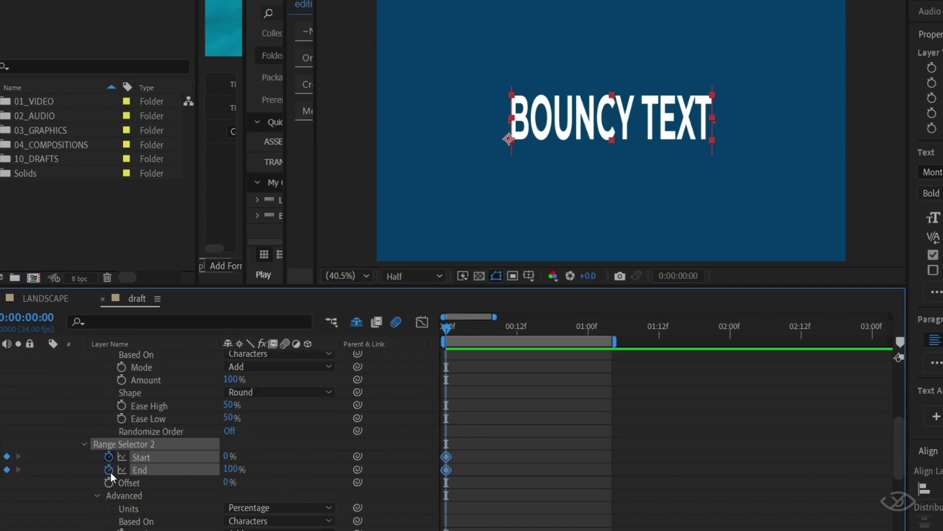
left_click(110, 482)
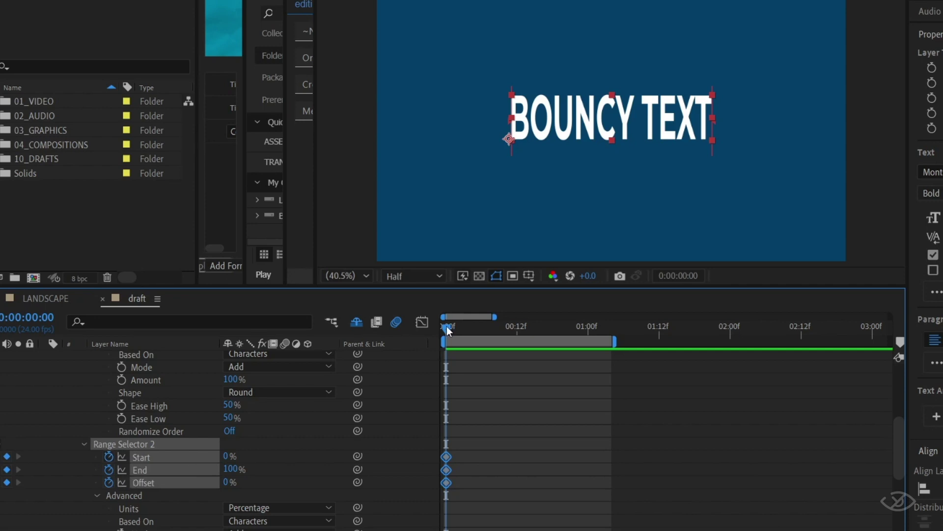
- At the later frame, raise Offset to 100% and add Start and End keyframes
left_click(562, 326)
scroll(583, 397, "up", 5)
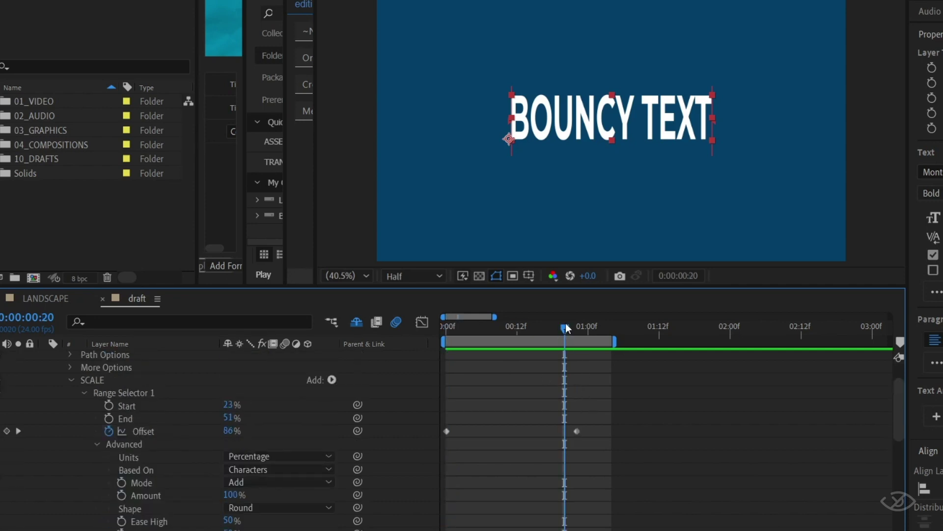
mouse_move(565, 323)
left_mouse_down()
mouse_move(578, 323)
mouse_move(549, 329)
left_mouse_up()
scroll(553, 442, "down", 3)
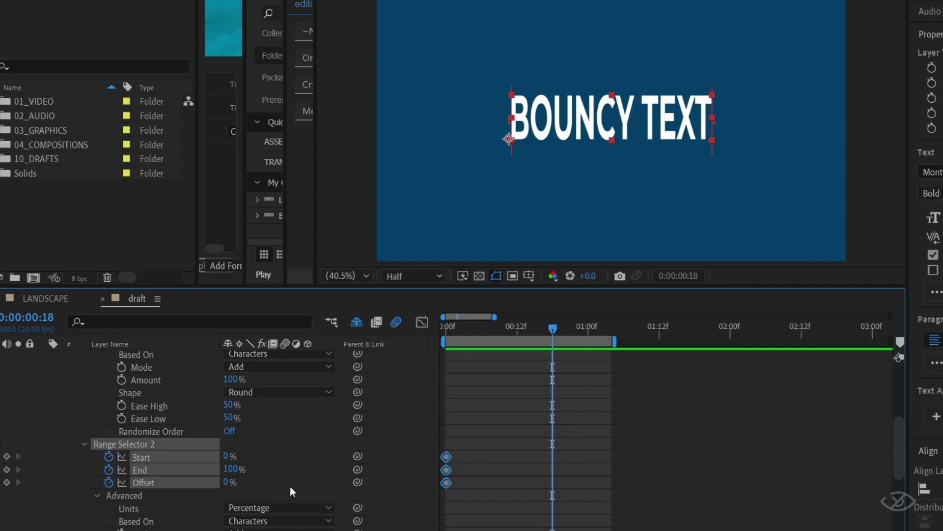
left_click_drag(227, 481, 307, 483)
left_click(7, 456)
left_click(7, 469)
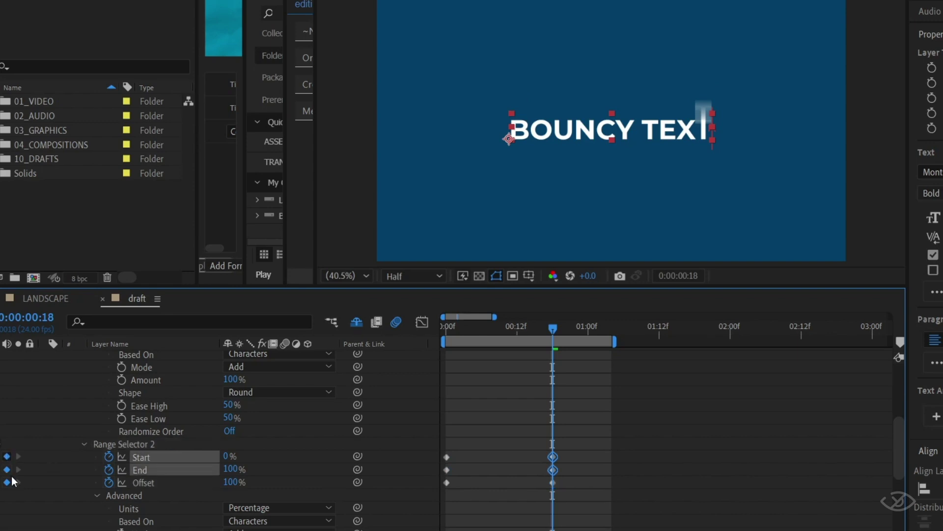
- Lower Range Selector 2's Amount to -77% and preview the animation
scroll(552, 460, "down", 3)
left_click(464, 328)
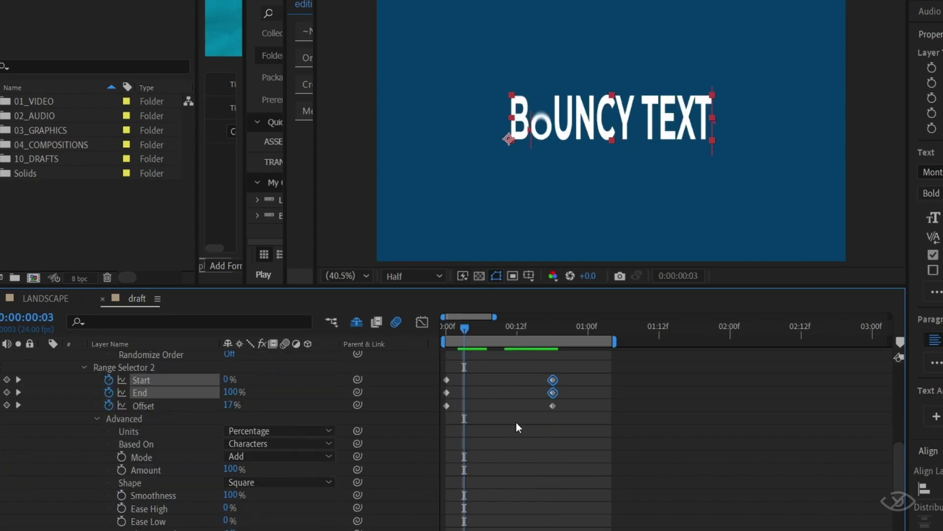
scroll(517, 426, "down", 3)
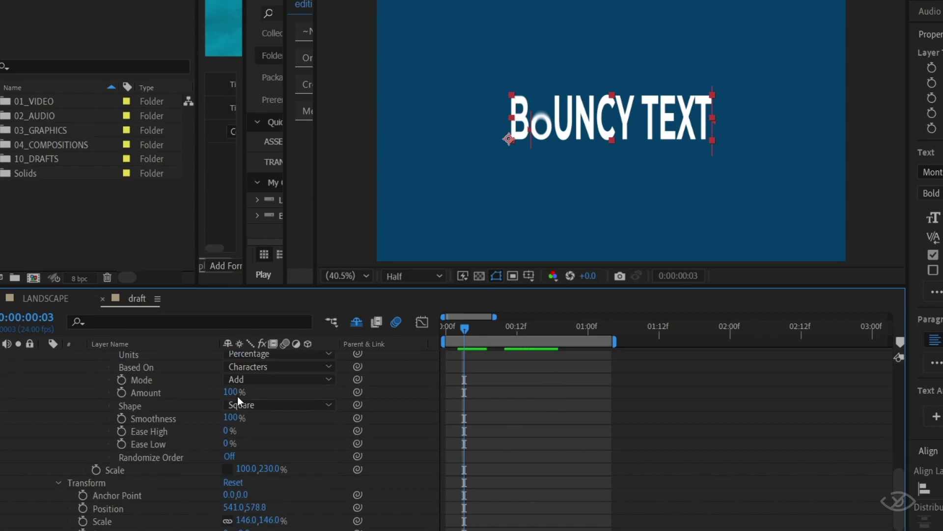
left_click_drag(234, 393, 91, 386)
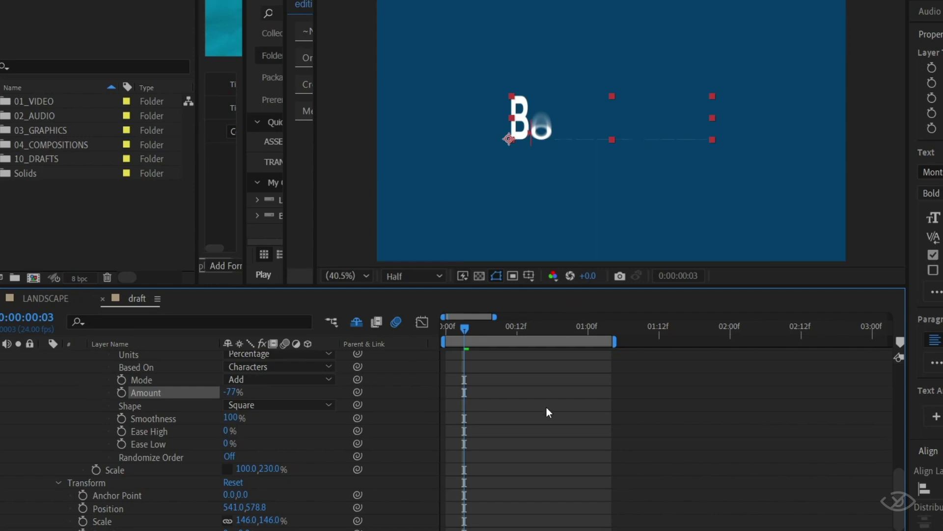
key("space")
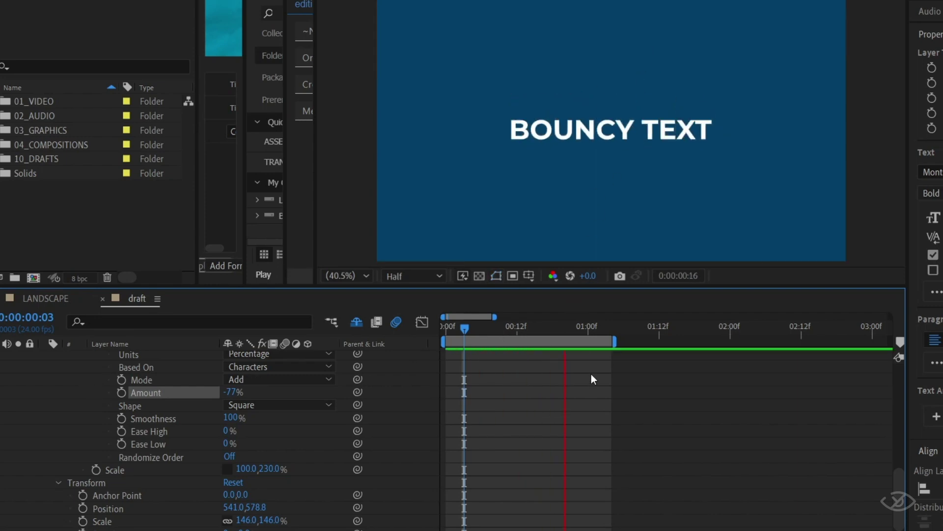
key("space")
- Apply Easy Ease (F9) to the first Start, End and Offset keyframes, then step ahead to check
scroll(523, 423, "up", 5)
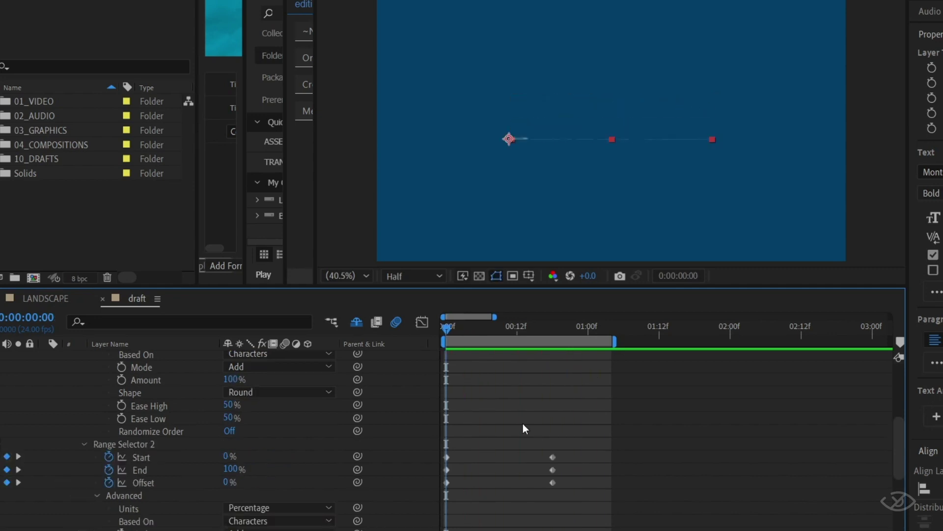
left_click_drag(433, 415, 450, 445)
key("F9")
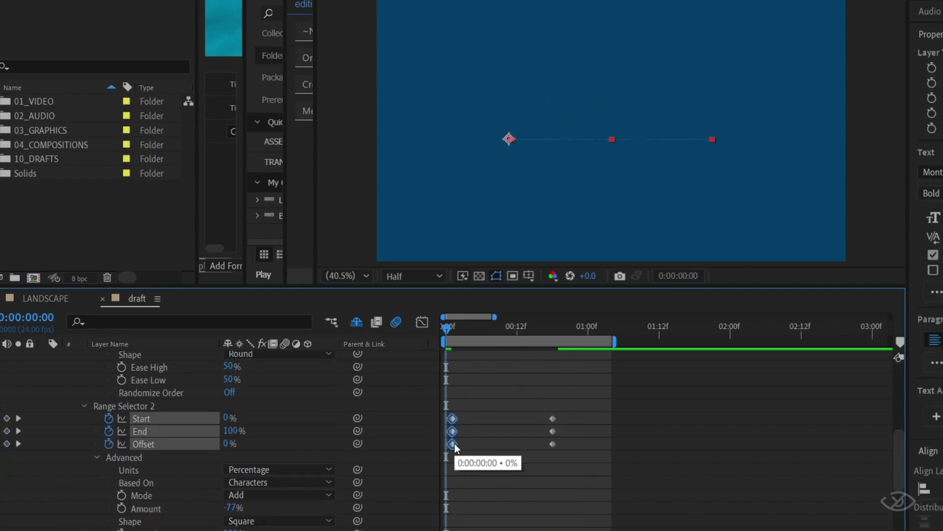
key("Page_Down")
key("Page_Down")
key("Page_Down")
key("Page_Down")
key("Page_Down")
key("Page_Down")
key("Page_Down")
key("Page_Down")
key("Page_Down")
key("Page_Down")
key("Page_Down")
key("Page_Down")
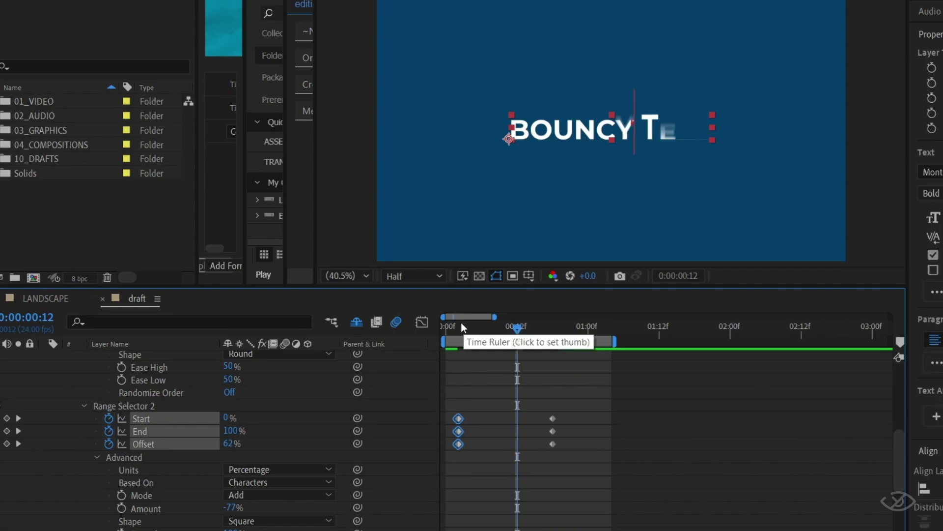
key("Page_Down")
key("Page_Down")
key("Page_Down")
key("Page_Down")
scroll(502, 479, "down", 3)
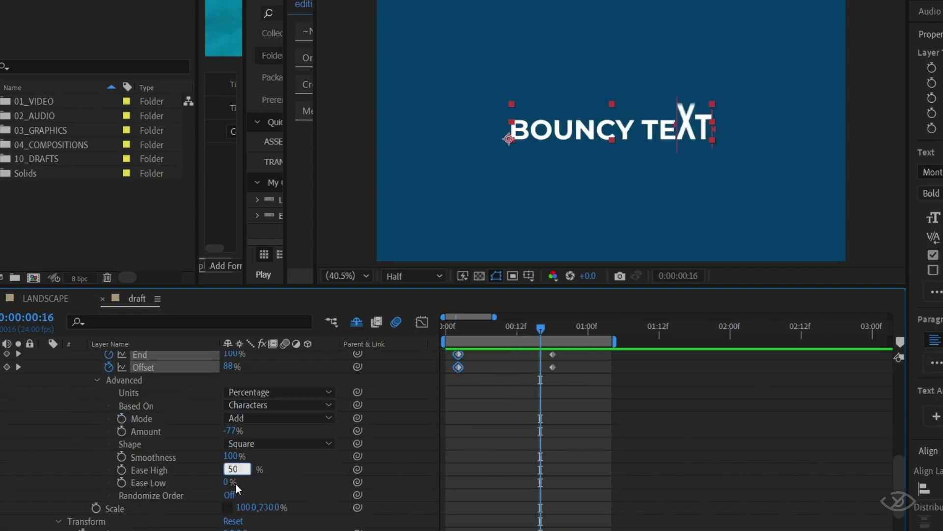
- Set Range Selector 2's Ease High and Ease Low to 50%
left_click(235, 483)
left_click(227, 483)
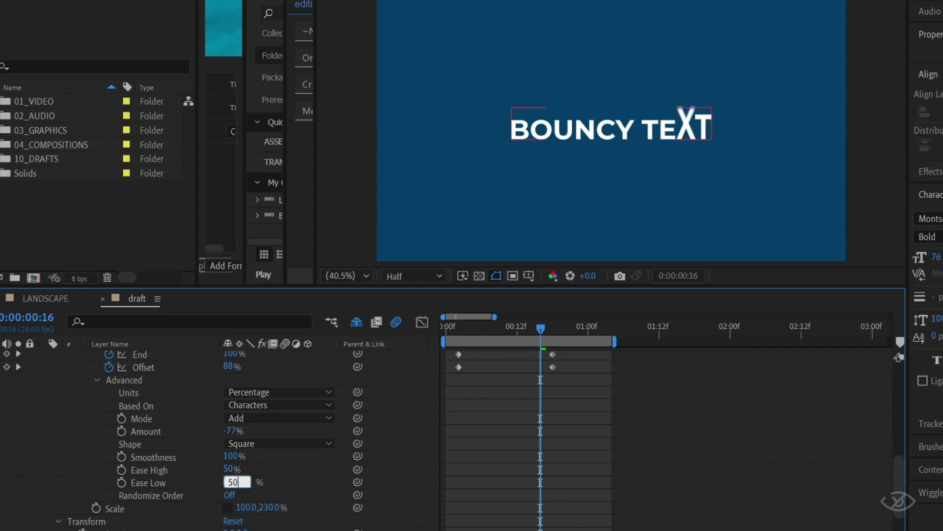
key("Return")
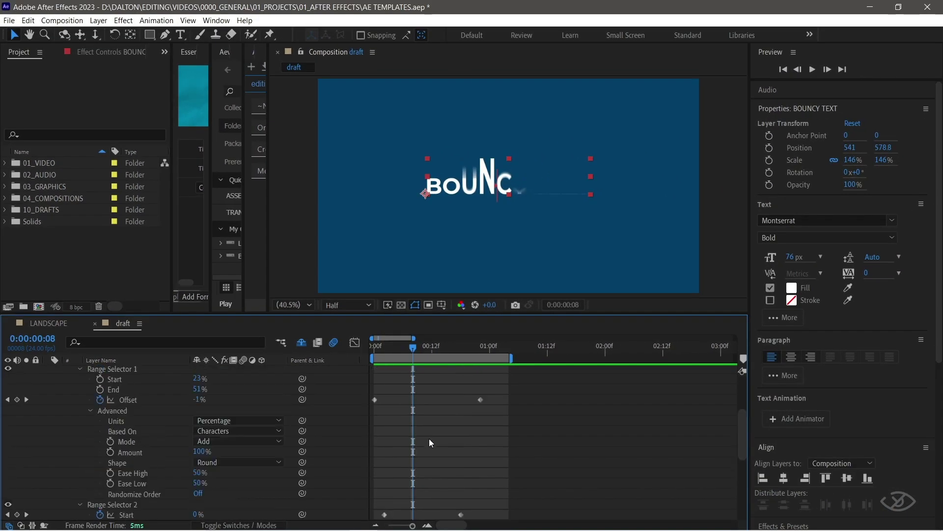
- Marquee-select Range Selector 2's keyframes
scroll(410, 438, "up", 3)
scroll(410, 438, "down", 5)
scroll(410, 438, "up", 4)
left_click_drag(354, 389, 467, 523)
scroll(487, 487, "down", 3)
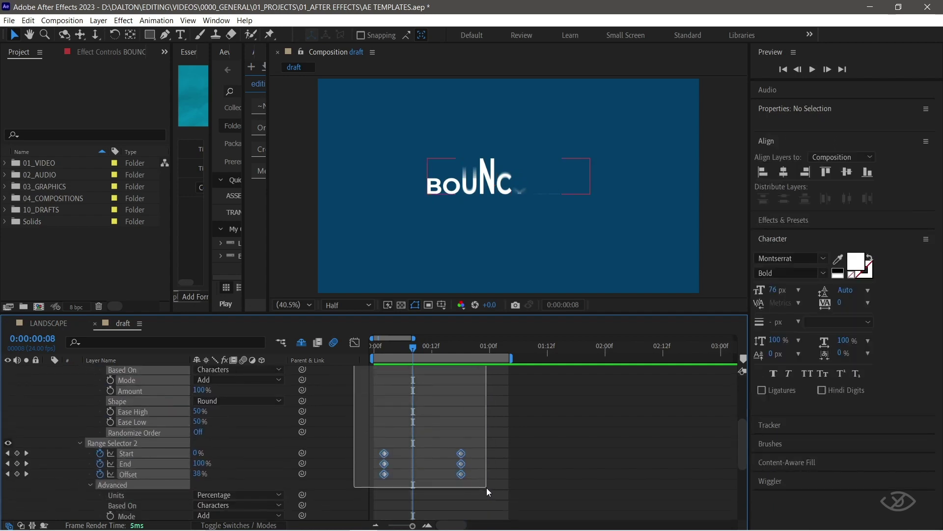
- Apply Easy Ease to Range Selector 2's Start, End and Offset keyframes
right_click(461, 463)
mouse_move(521, 444)
left_click(633, 374)
left_click(536, 454)
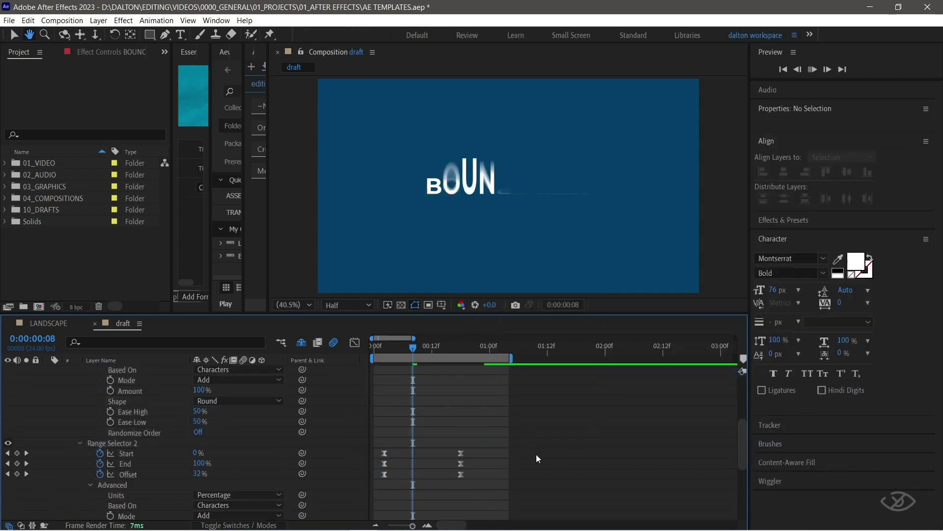
- Preview the eased bounce, return to the start and save the project
key("space")
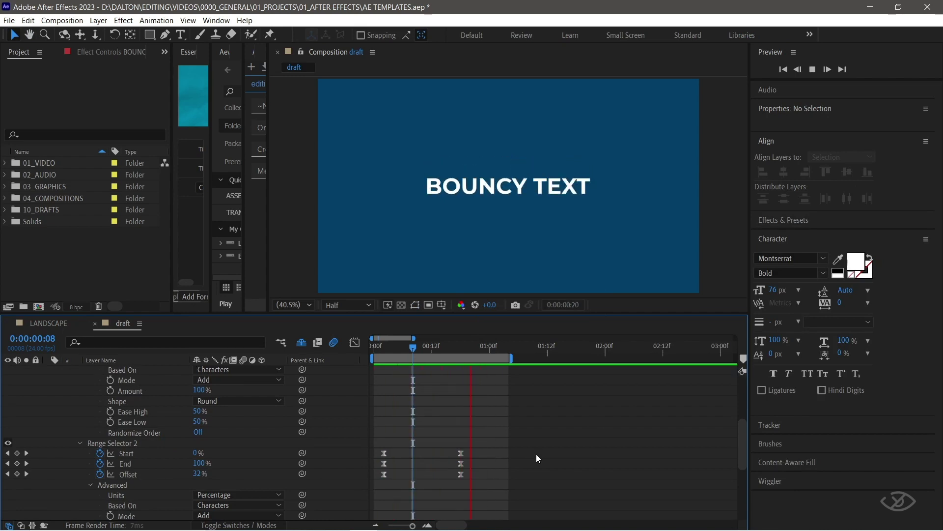
key("space")
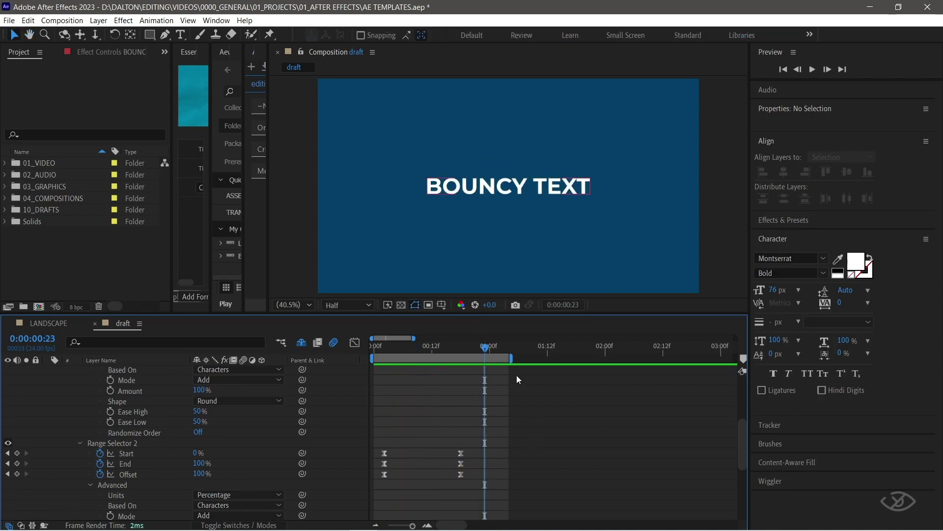
left_click_drag(489, 356, 384, 351)
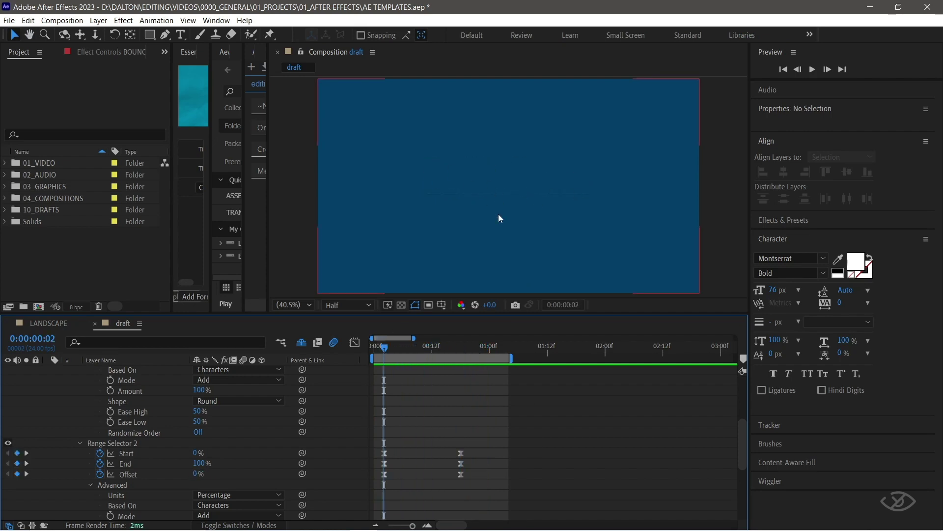
key("ctrl+s")
left_click(373, 349)
scroll(373, 349, "down", 1)
scroll(354, 399, "up", 8)
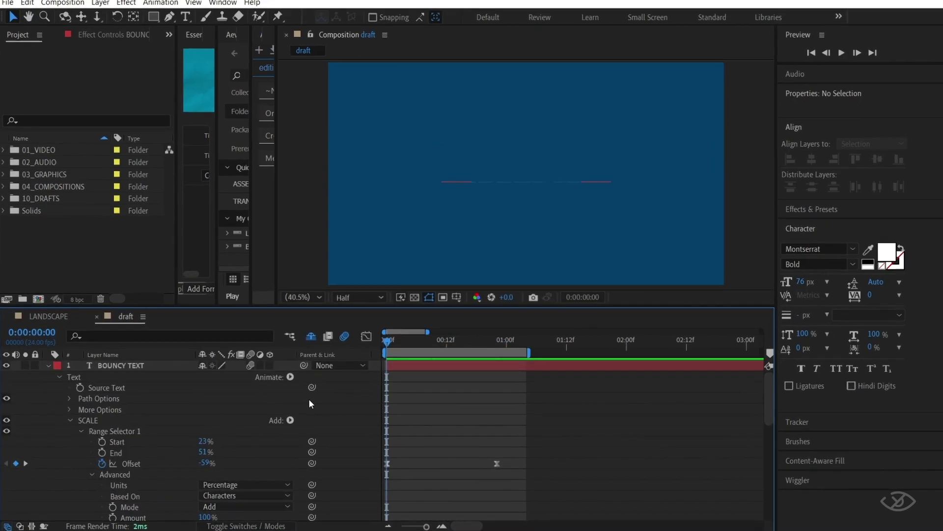
- Add an Opacity animator to the text and rename it OPACITY
left_click(281, 382)
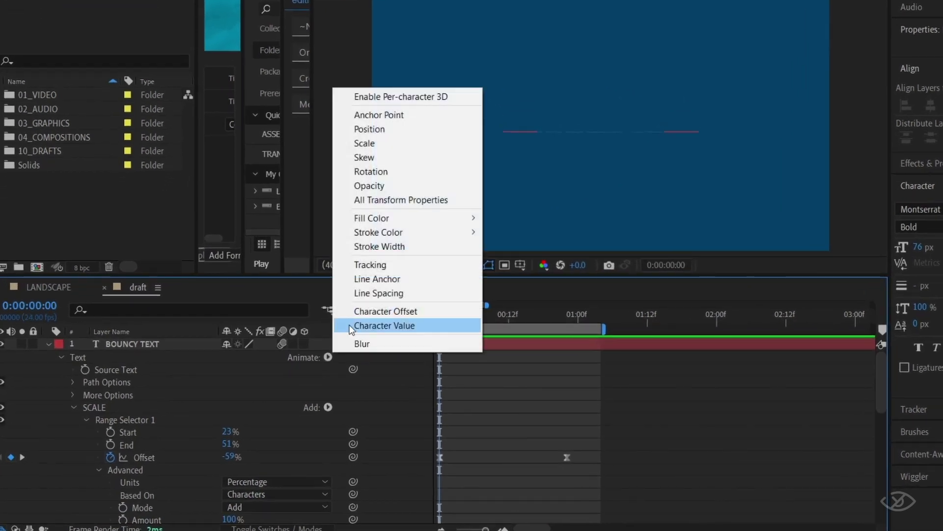
left_click(389, 187)
scroll(403, 408, "down", 3)
left_click(102, 418)
right_click(102, 417)
left_click(264, 396)
type("OPACITY")
key("Return")
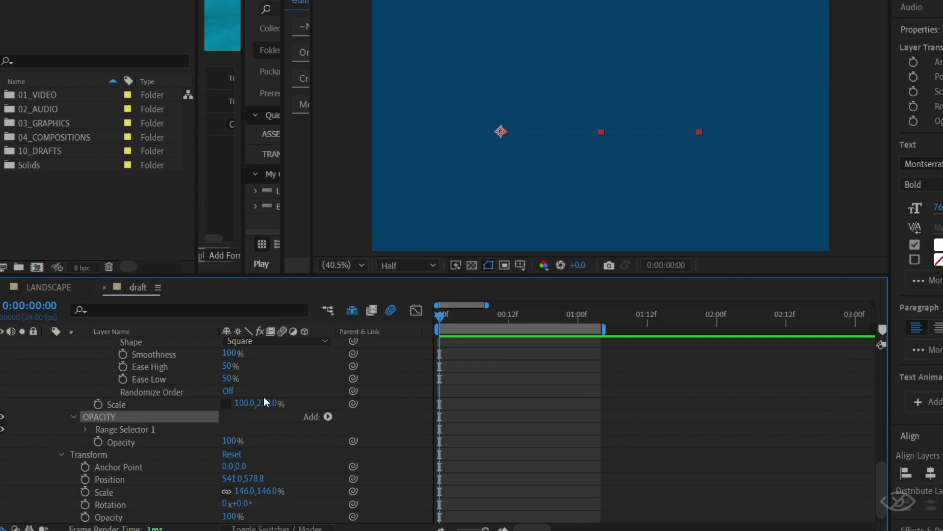
- In Range Selector 1's advanced settings, set Start, End and Offset keyframes at frame 0
left_click(85, 429)
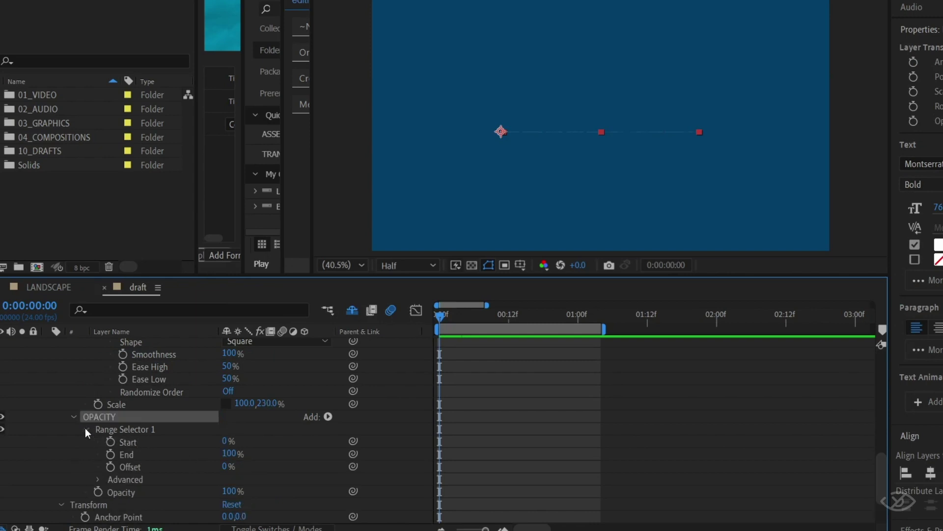
left_click(99, 477)
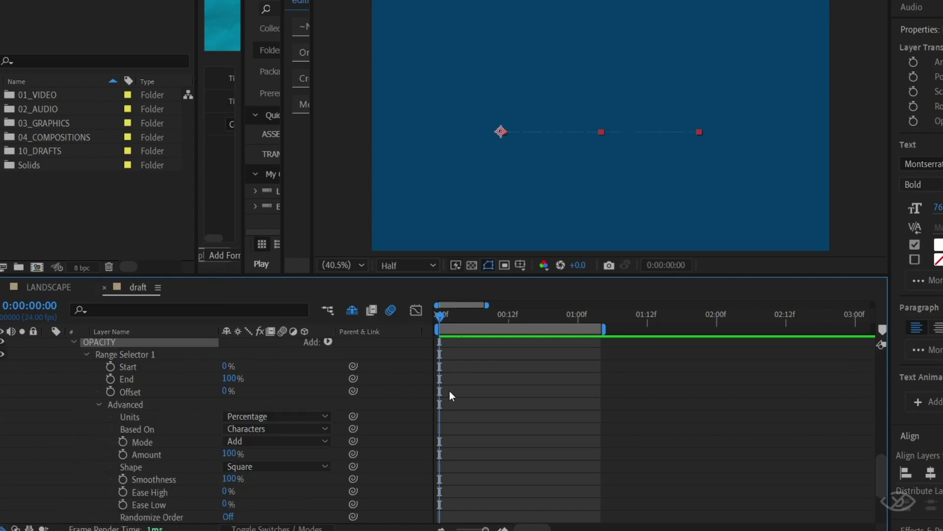
left_click(110, 366)
left_click(110, 379)
left_click(110, 391)
scroll(574, 396, "up", 5)
- At frame 18, set Offset to 100% and add Start and End keyframes
left_click(543, 319)
scroll(548, 408, "down", 3)
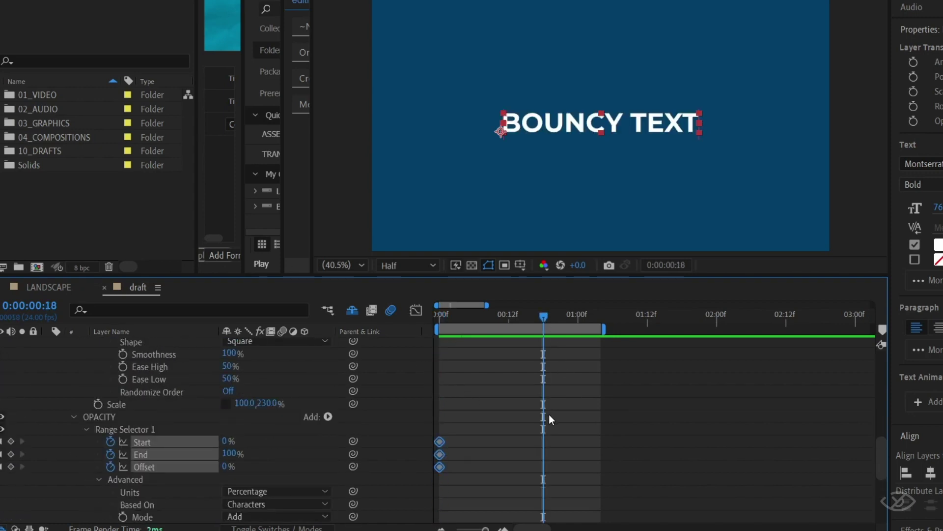
left_click_drag(226, 470, 317, 465)
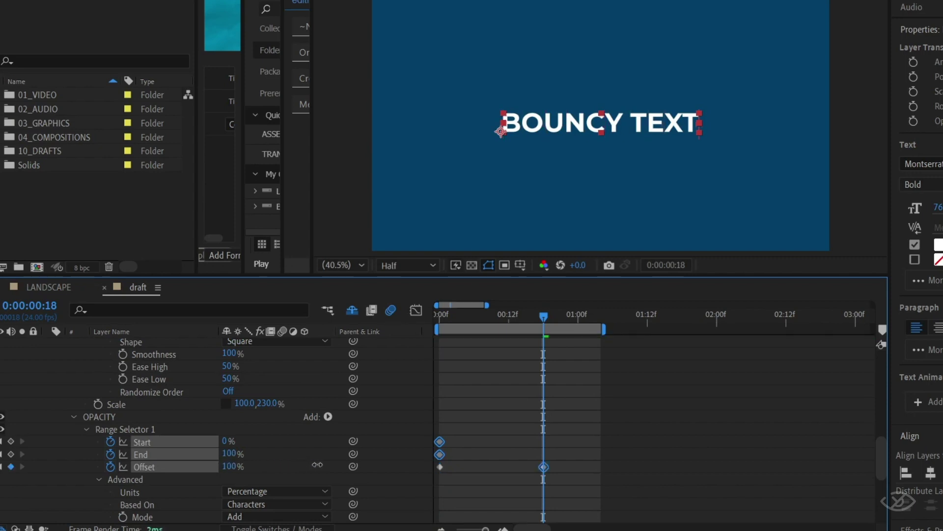
left_click(481, 439)
left_click(10, 441)
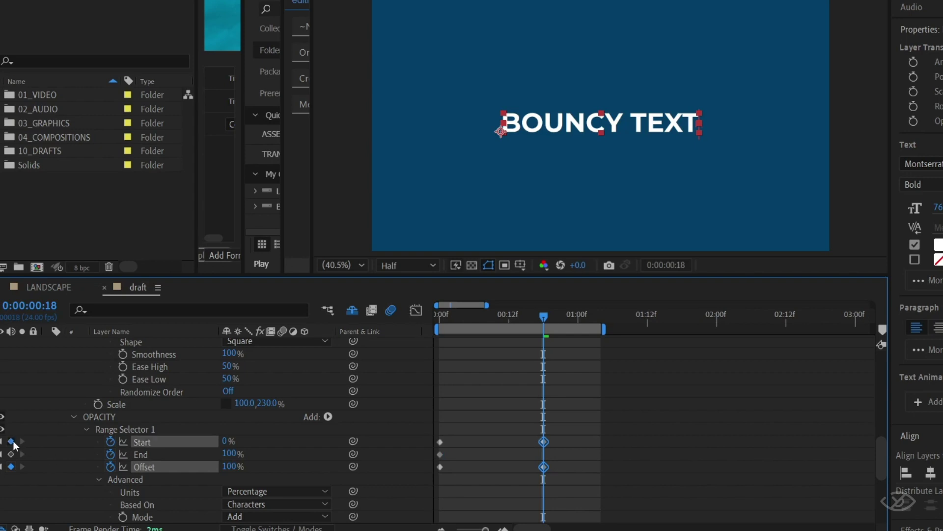
left_click(11, 454)
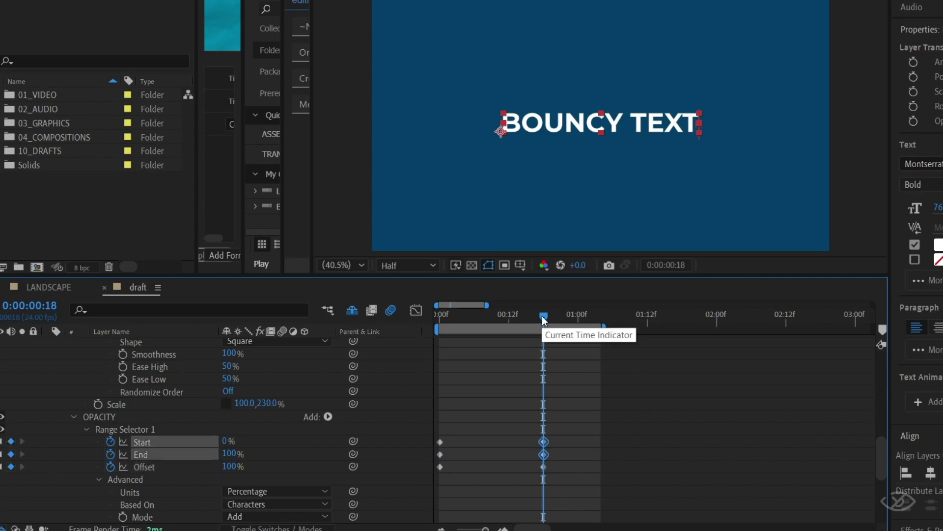
left_click_drag(544, 320, 434, 323)
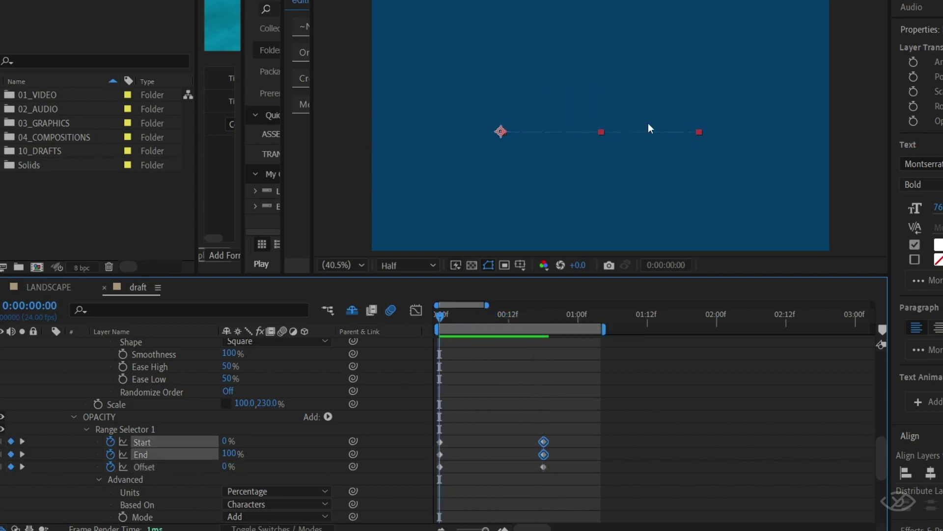
- Keyframe the animator's Opacity at 0% on frame 0
scroll(492, 420, "down", 5)
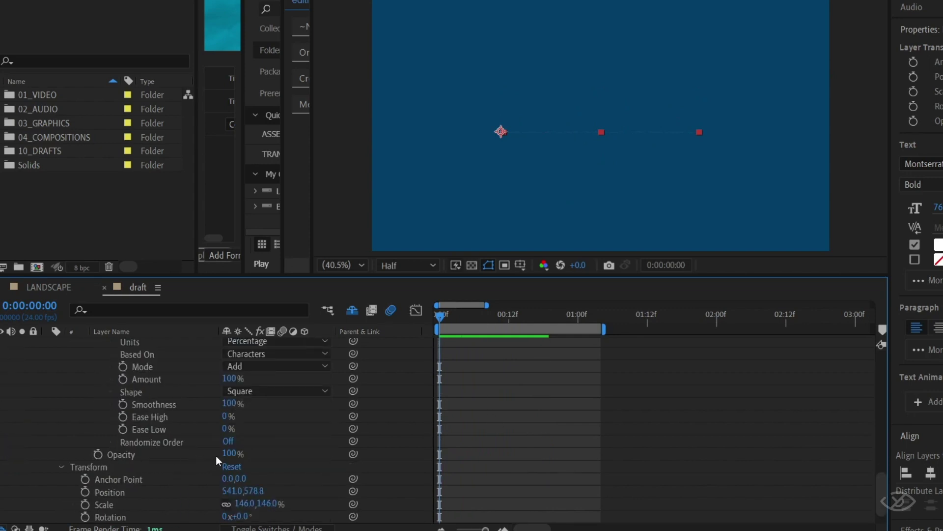
left_click(98, 453)
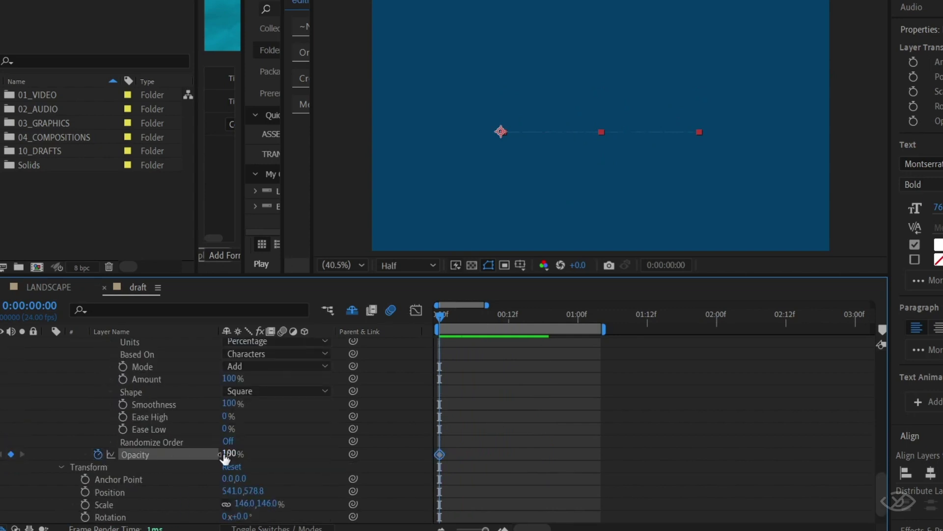
left_click_drag(229, 453, 201, 453)
- Set Opacity to 100% at frame 18 and preview the letter fade-in
scroll(509, 391, "up", 3)
left_click_drag(451, 320, 543, 322)
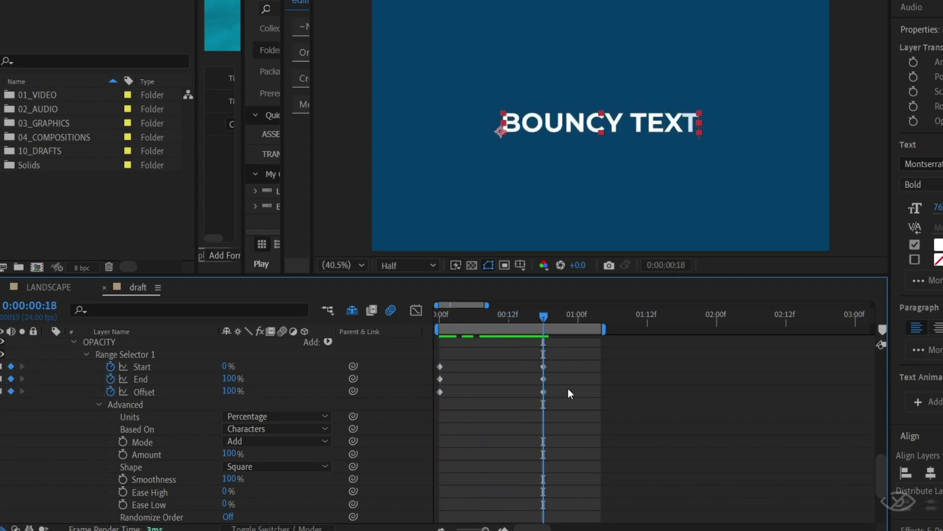
scroll(564, 391, "down", 4)
left_click_drag(228, 428, 314, 425)
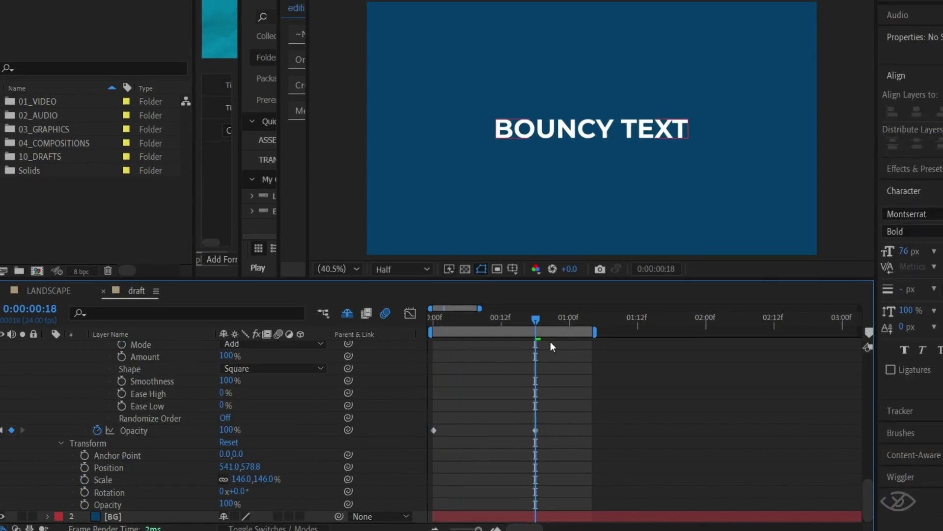
key("space")
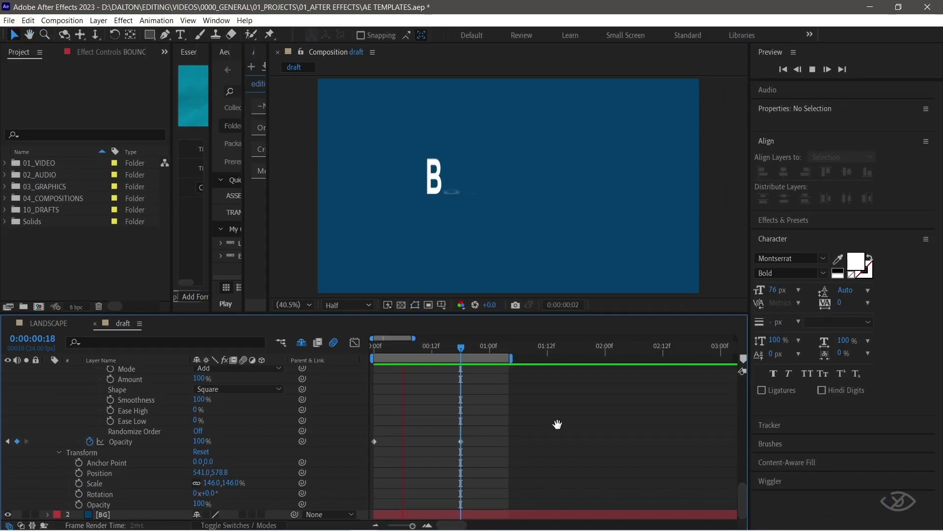
key("space")
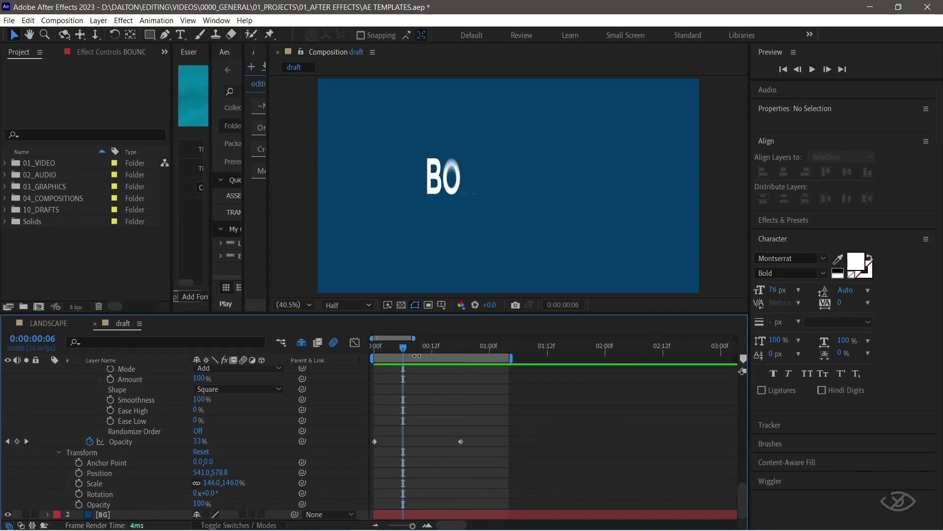
mouse_move(407, 349)
left_mouse_down()
mouse_move(426, 352)
mouse_move(408, 349)
left_mouse_up()
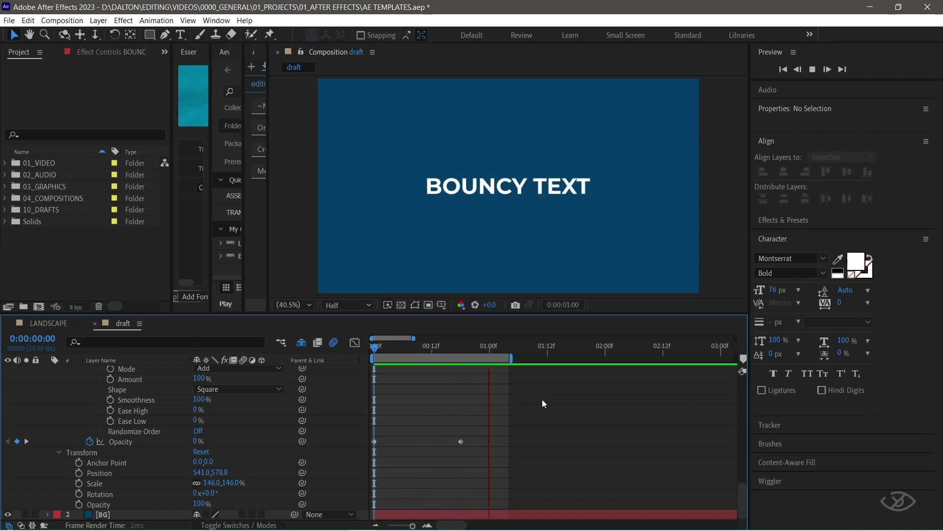
- Move the 0% Opacity keyframe from frame 0 to about frame 9 and preview the fade
left_click(375, 442)
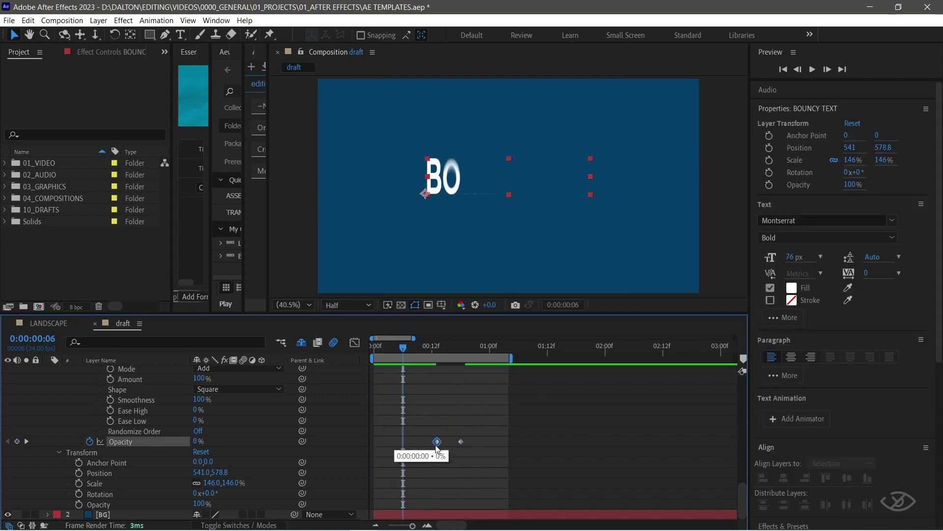
mouse_move(418, 448)
left_mouse_down()
mouse_move(400, 445)
mouse_move(434, 444)
mouse_move(379, 448)
mouse_move(428, 443)
mouse_move(418, 443)
left_mouse_up()
left_click_drag(418, 346, 384, 360)
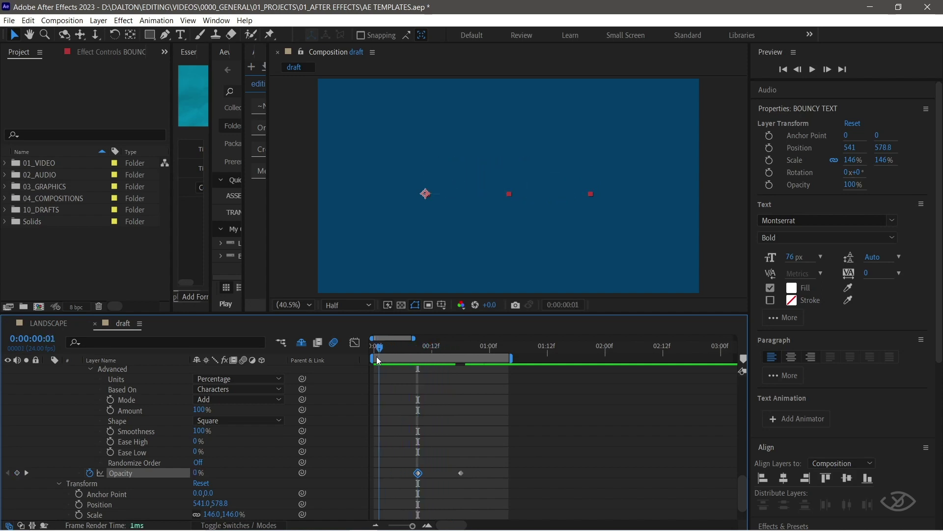
key("space")
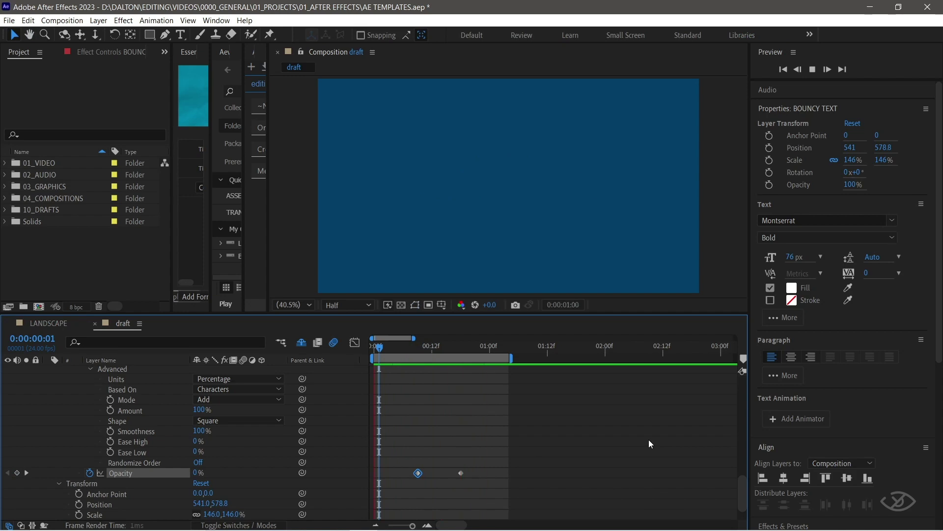
key("space")
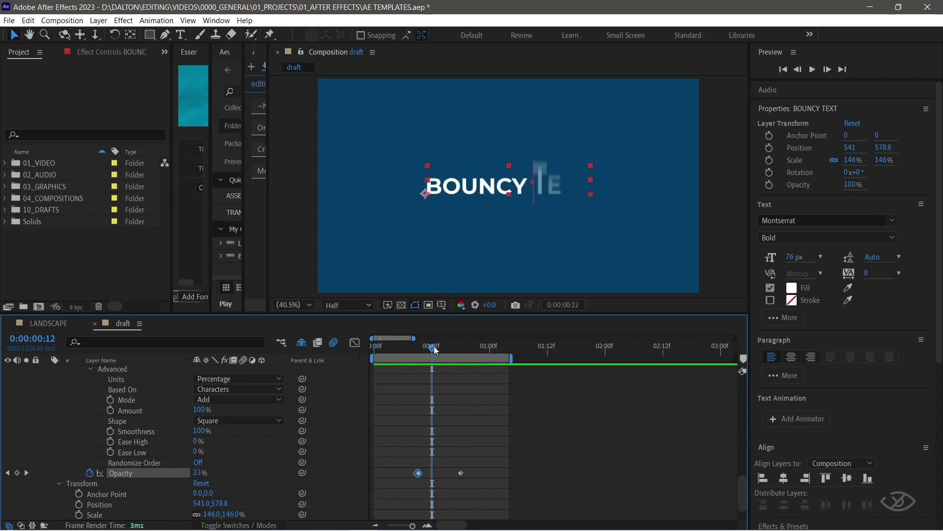
left_click(437, 396)
left_click_drag(432, 347, 379, 355)
key("space")
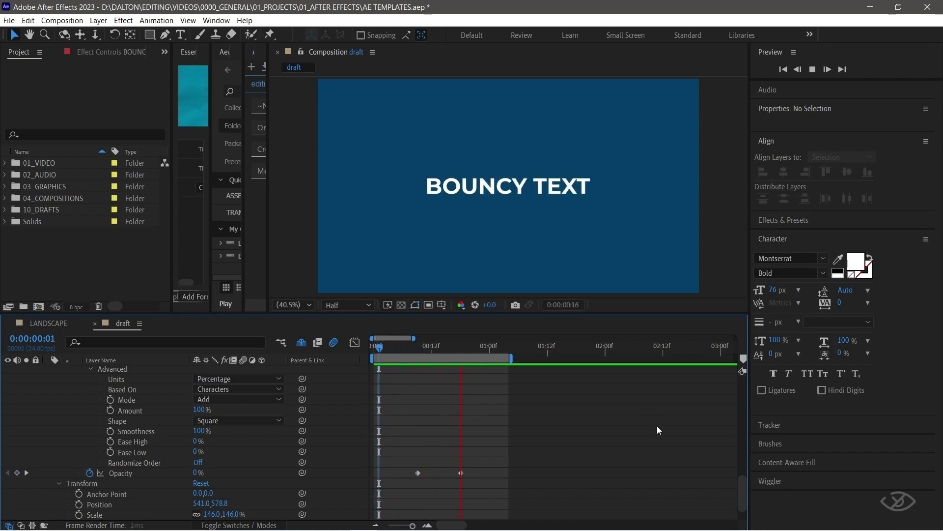